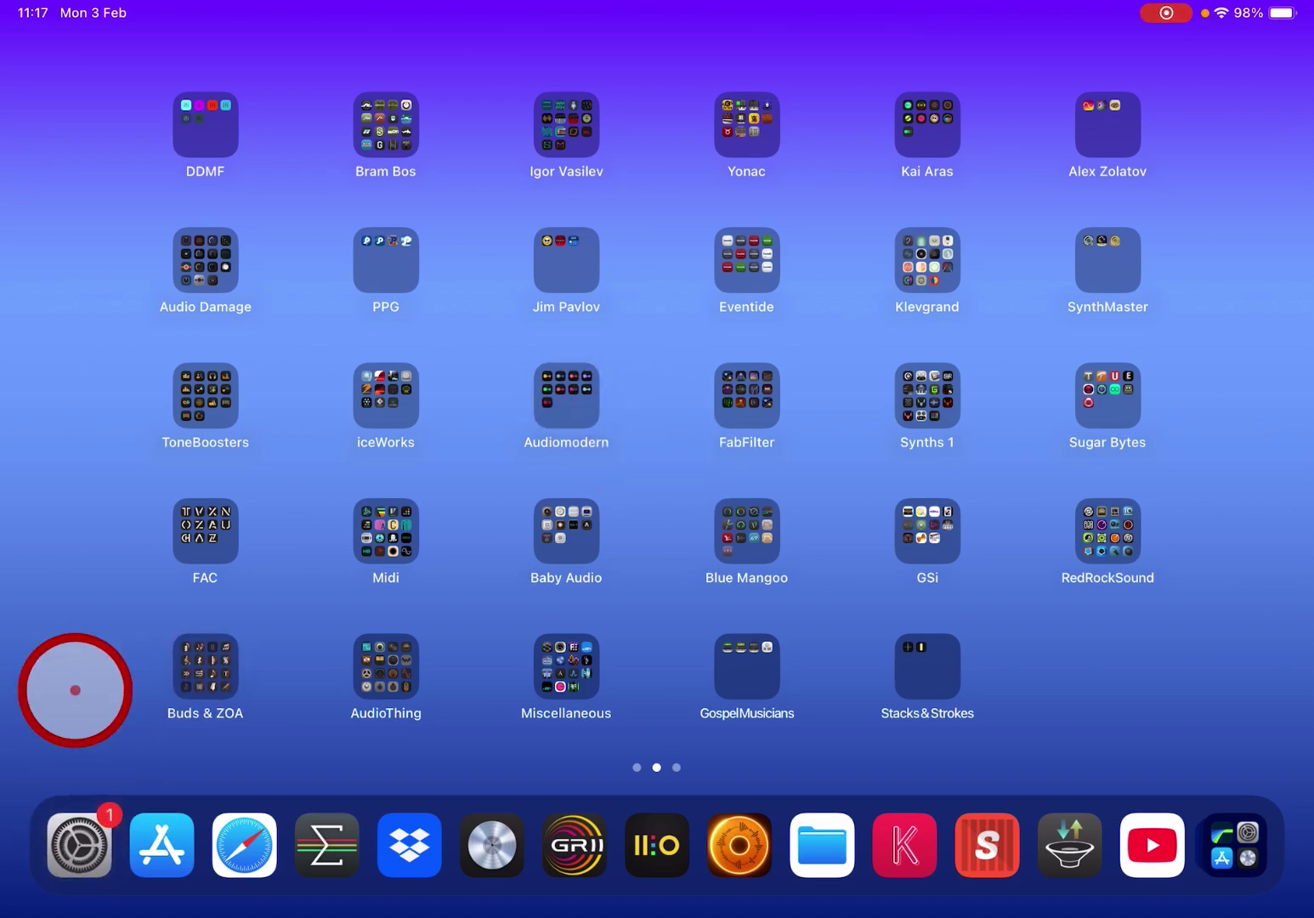
Step: Open Settings and browse the General list down to Dictionary, Fonts and Keyboard
click(78, 844)
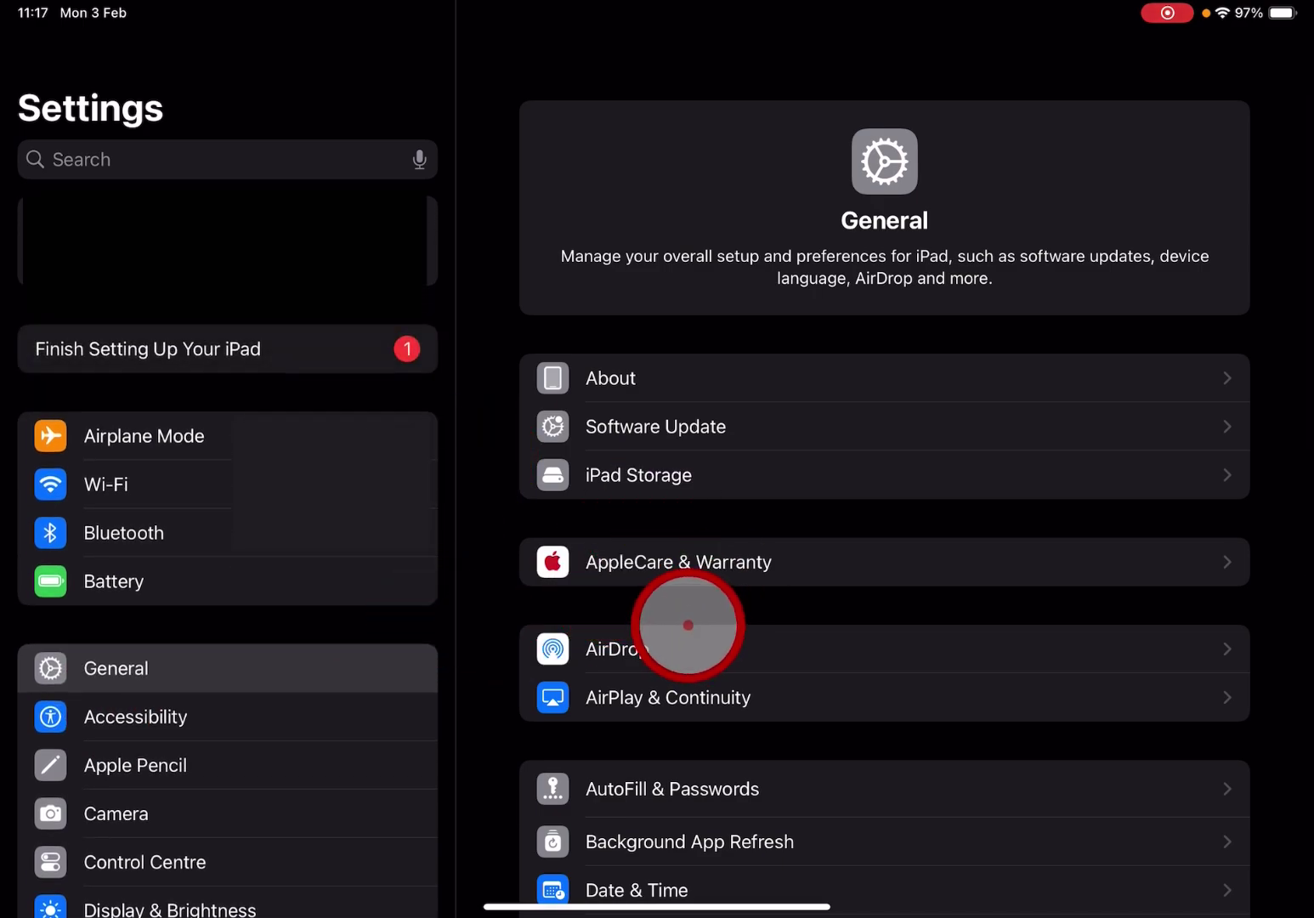
scroll(689, 625, down, 3)
scroll(688, 625, down, 2)
scroll(689, 625, down, 1)
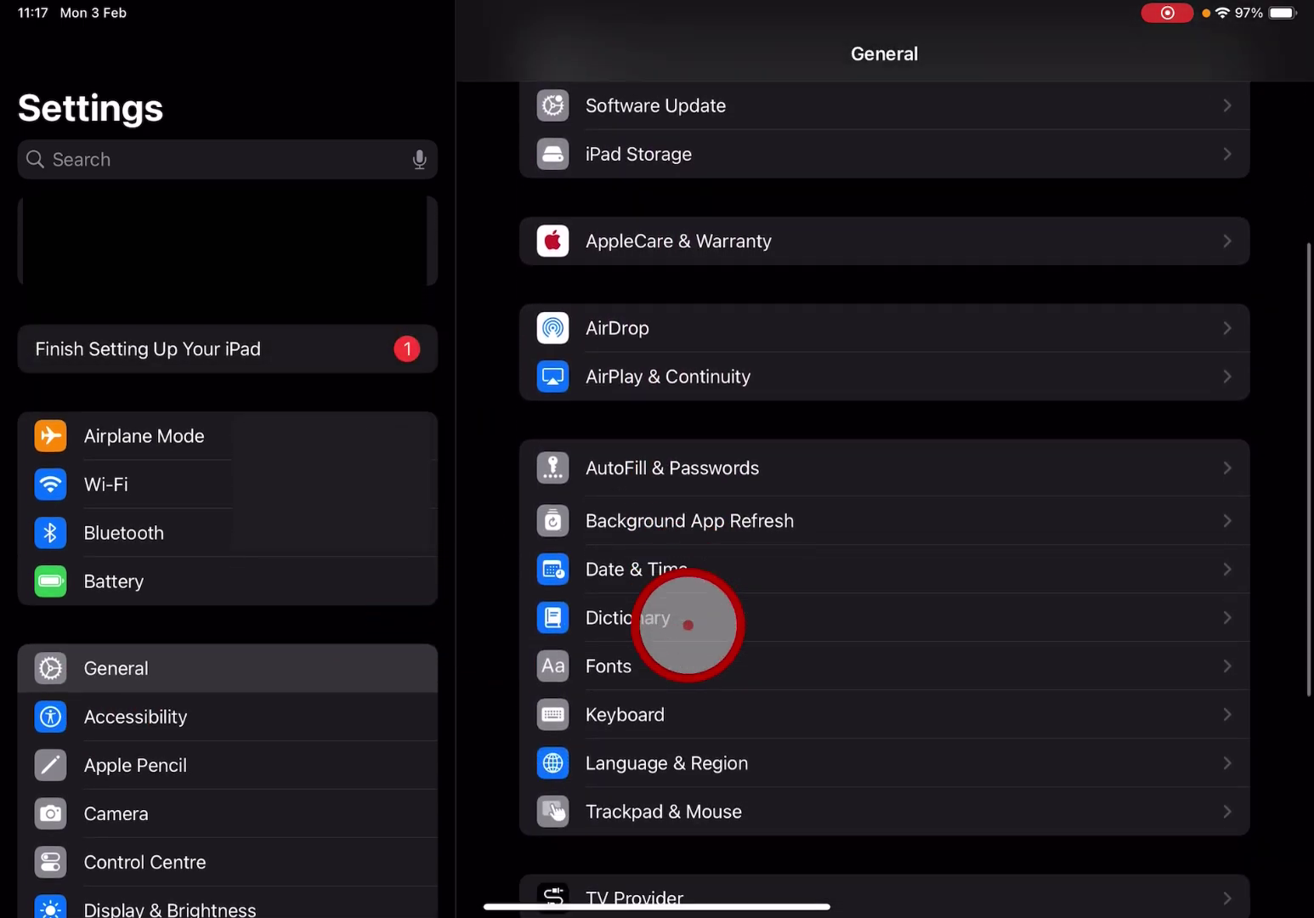
scroll(688, 625, down, 3)
scroll(689, 624, down, 4)
scroll(688, 625, down, 3)
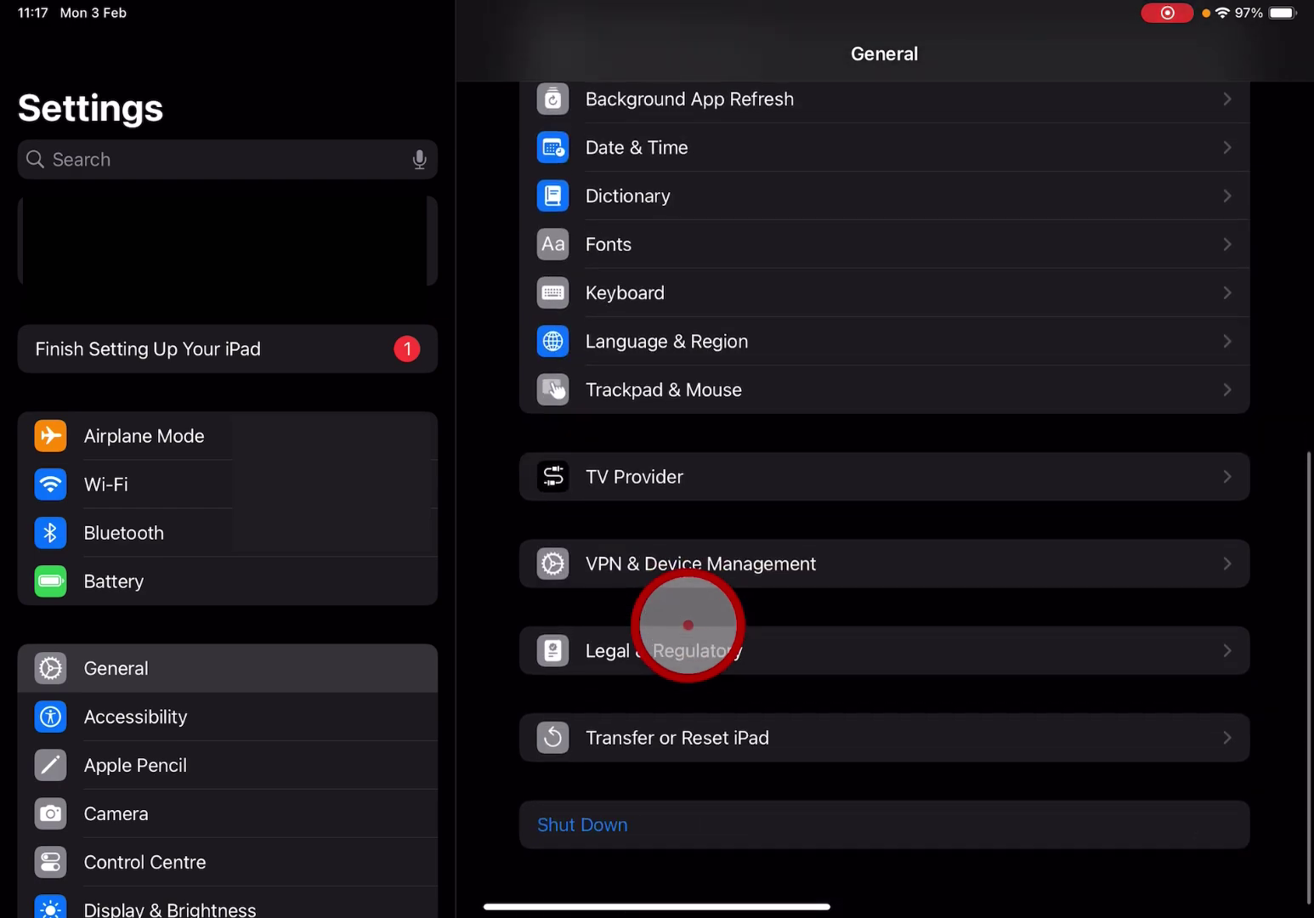
scroll(689, 624, up, 4)
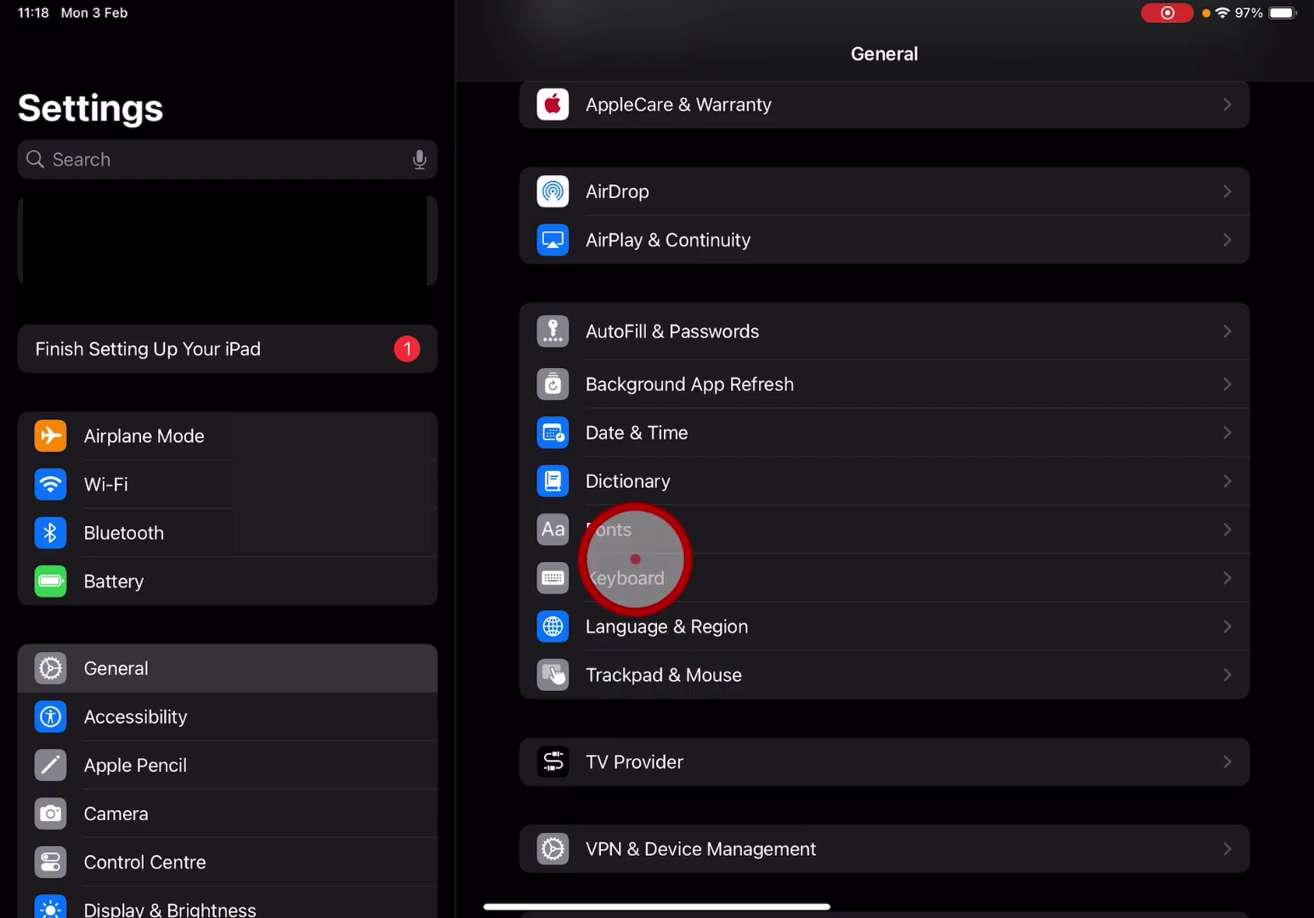
click(718, 675)
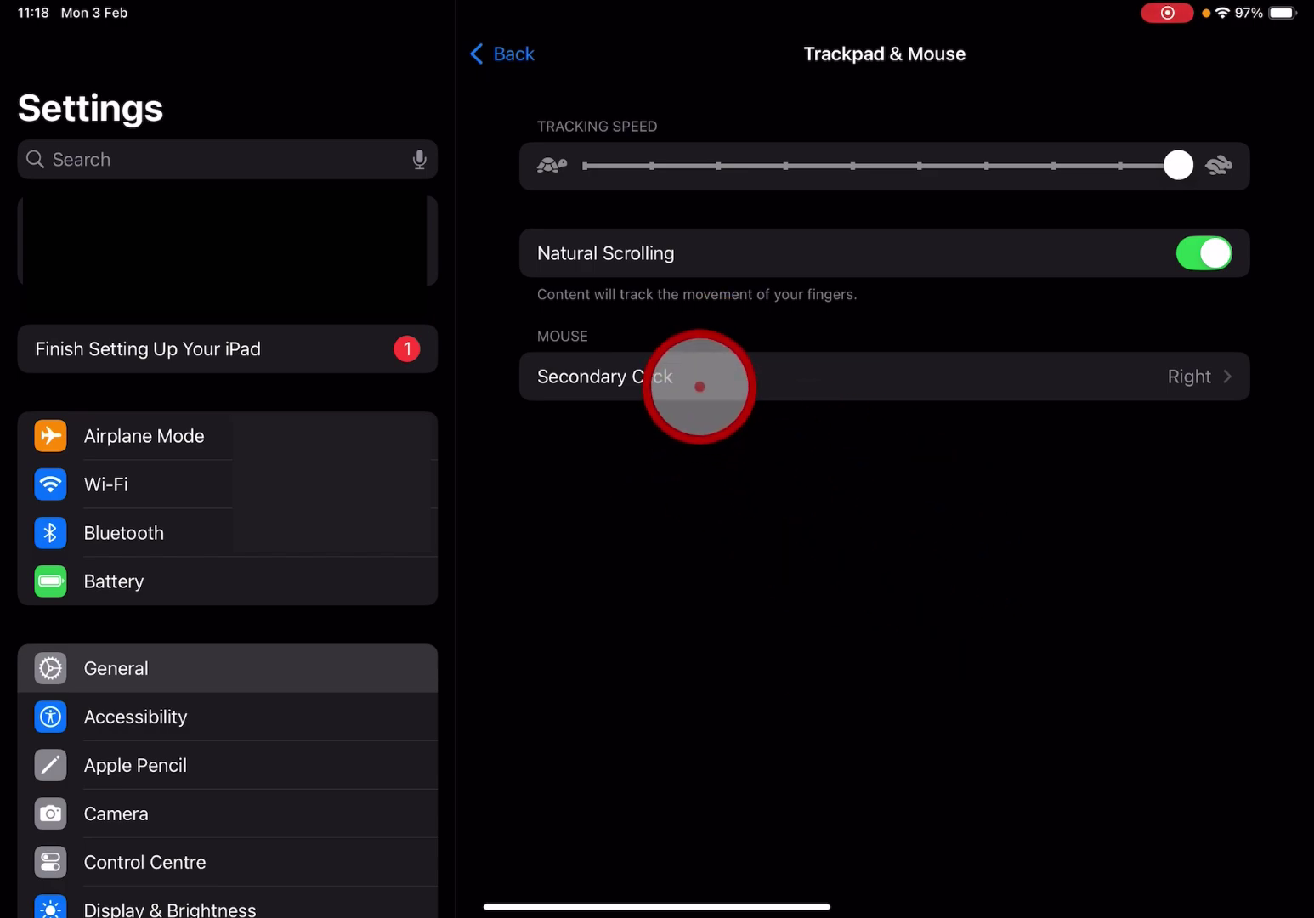
click(698, 382)
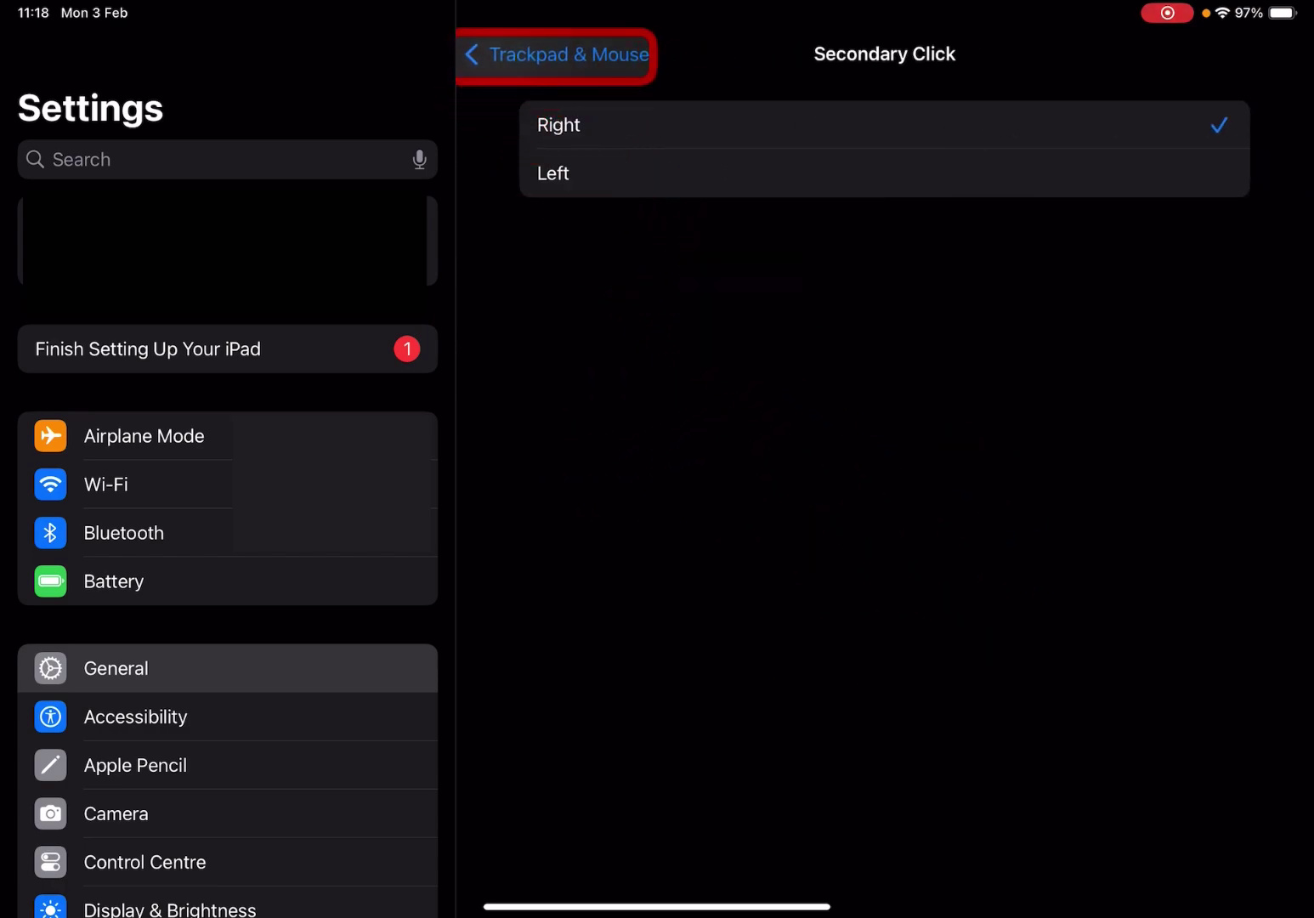
click(556, 54)
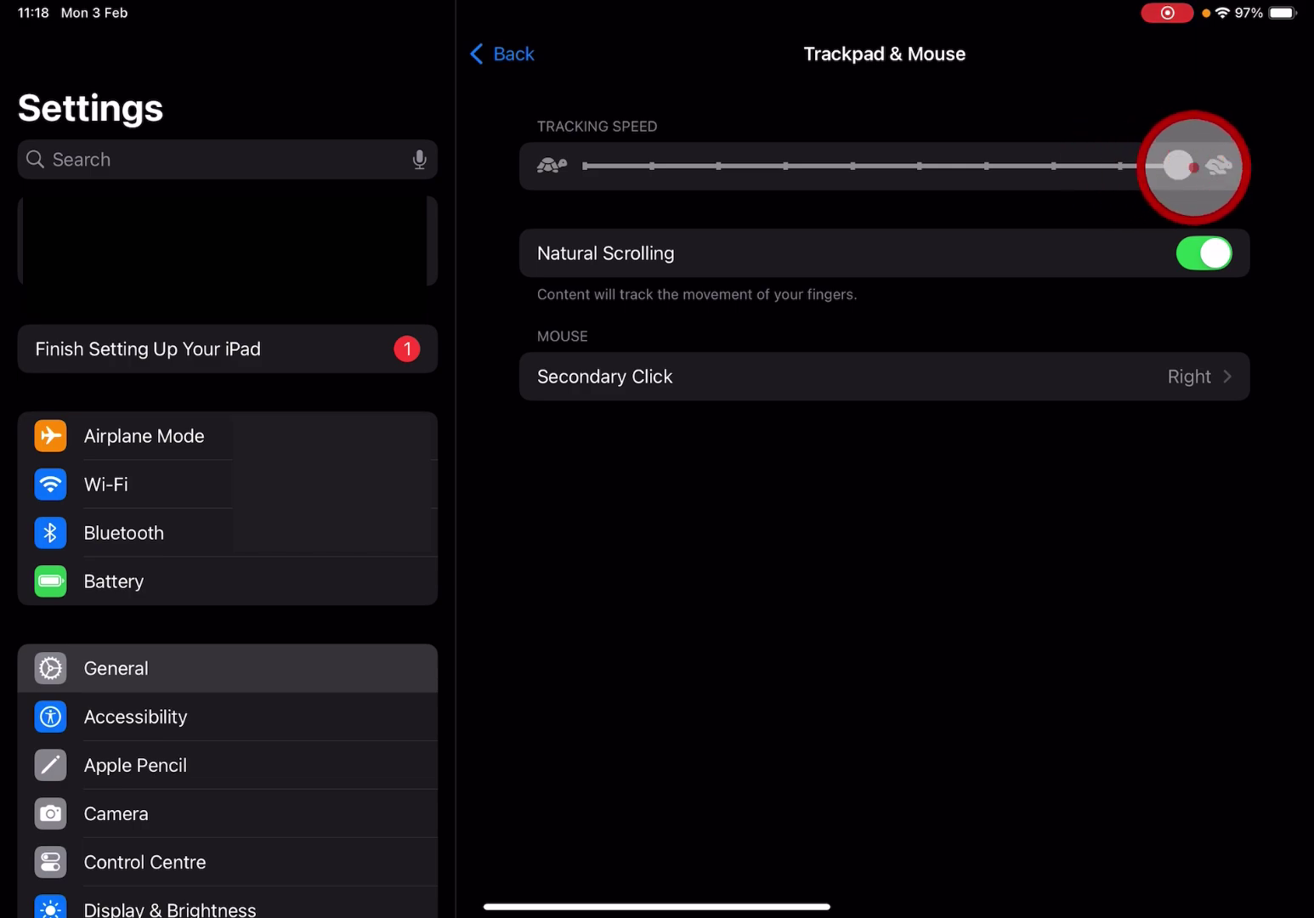
drag(1168, 165, 853, 165)
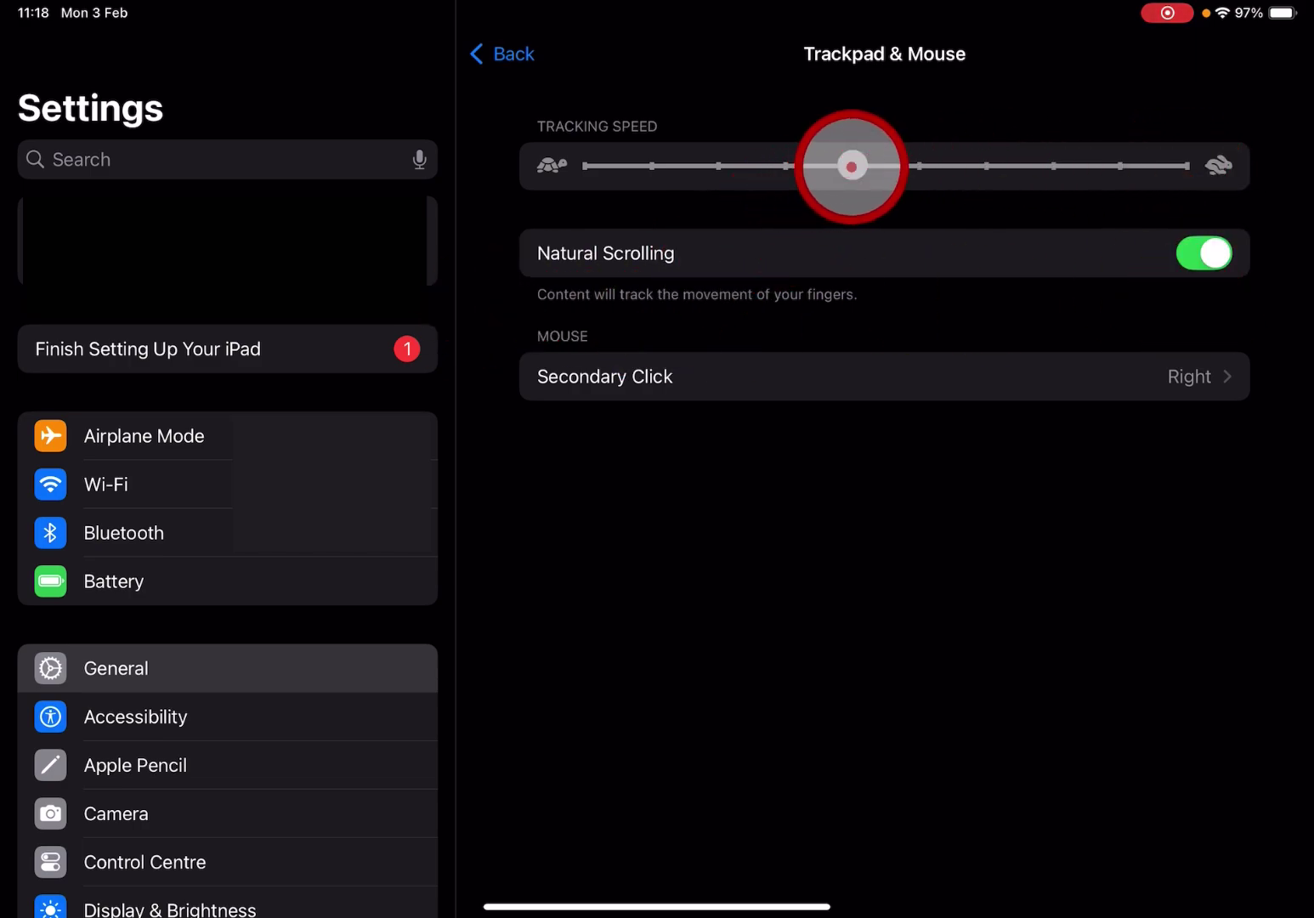
drag(850, 167, 1247, 162)
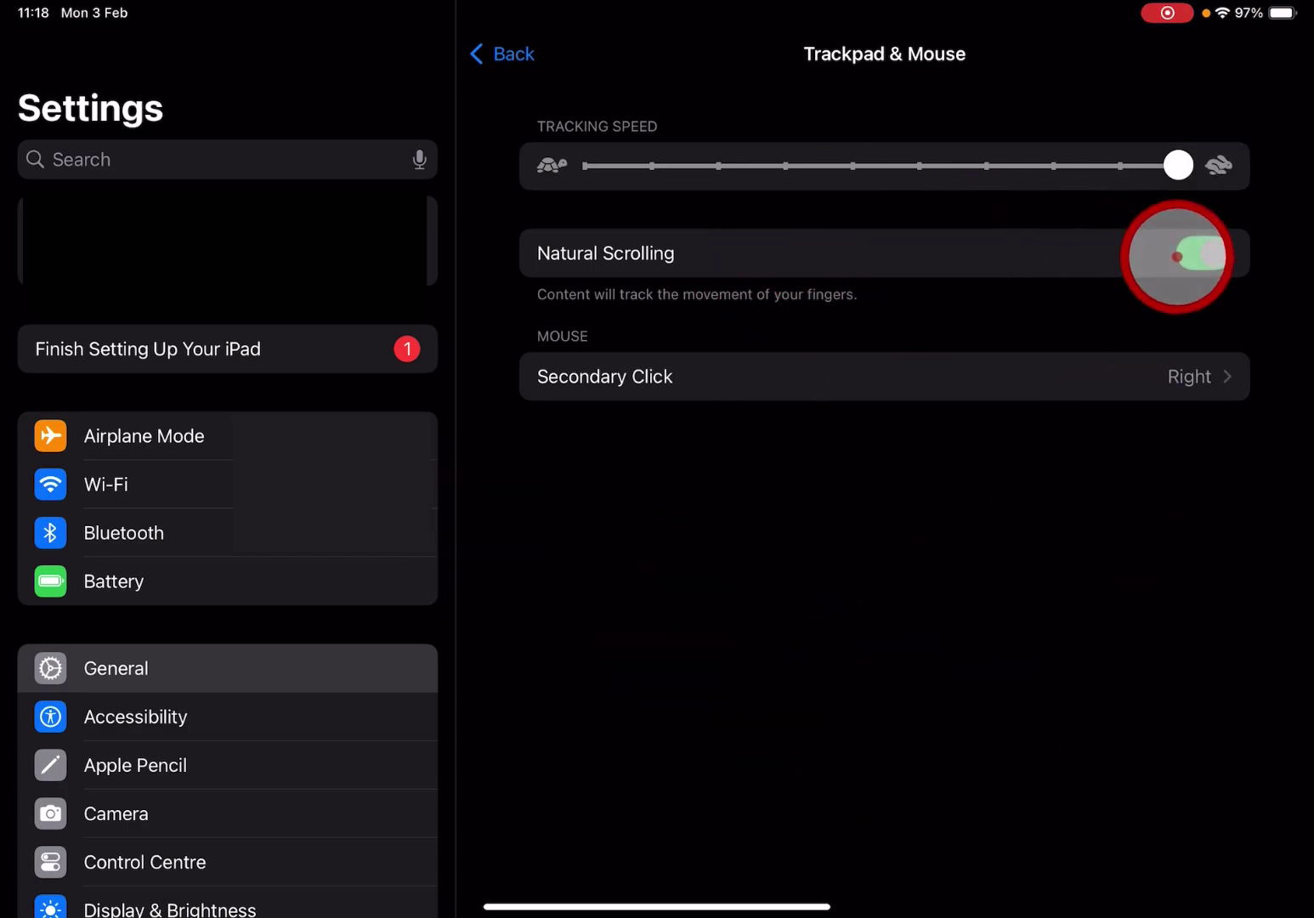
click(1223, 258)
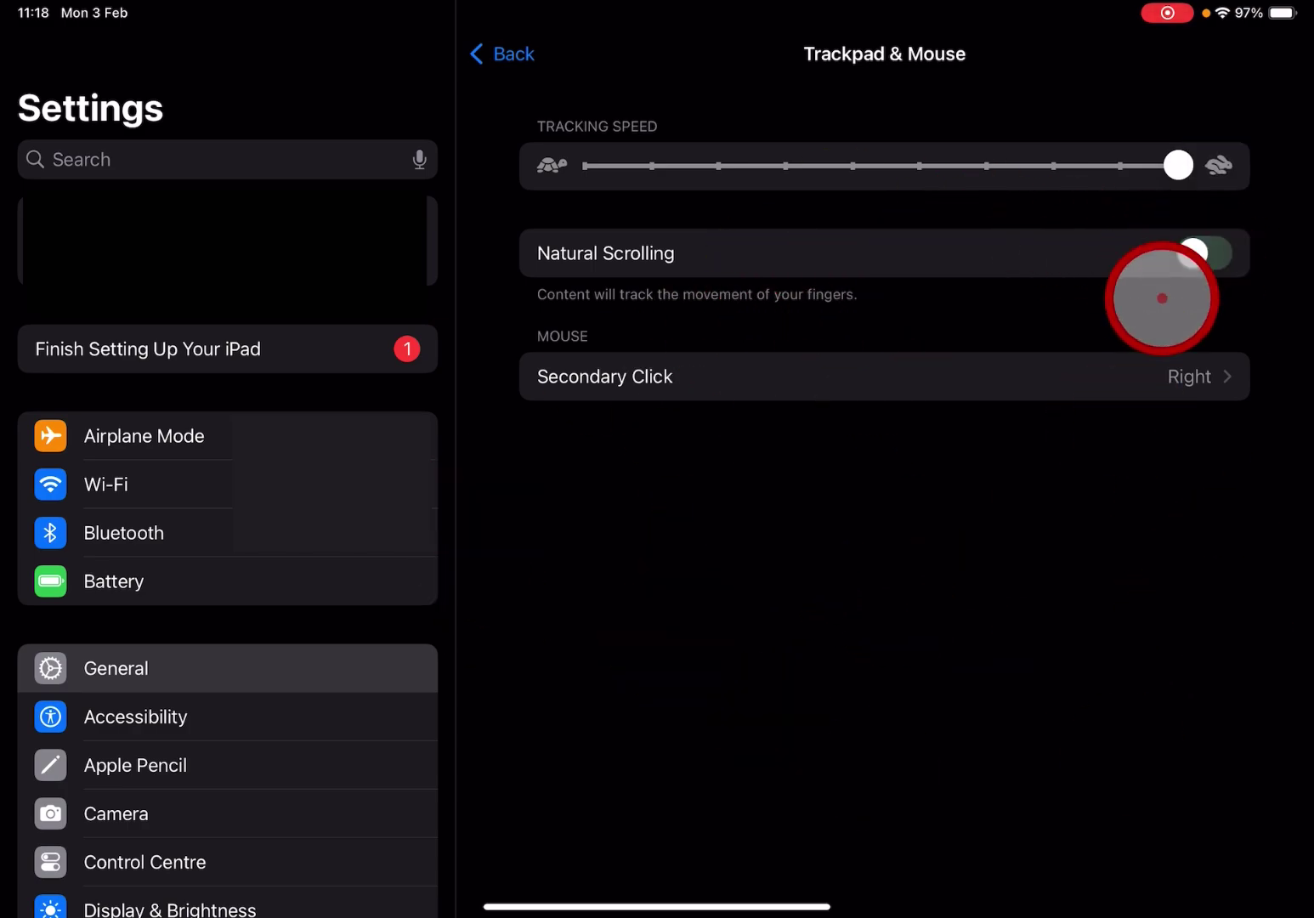
click(1214, 249)
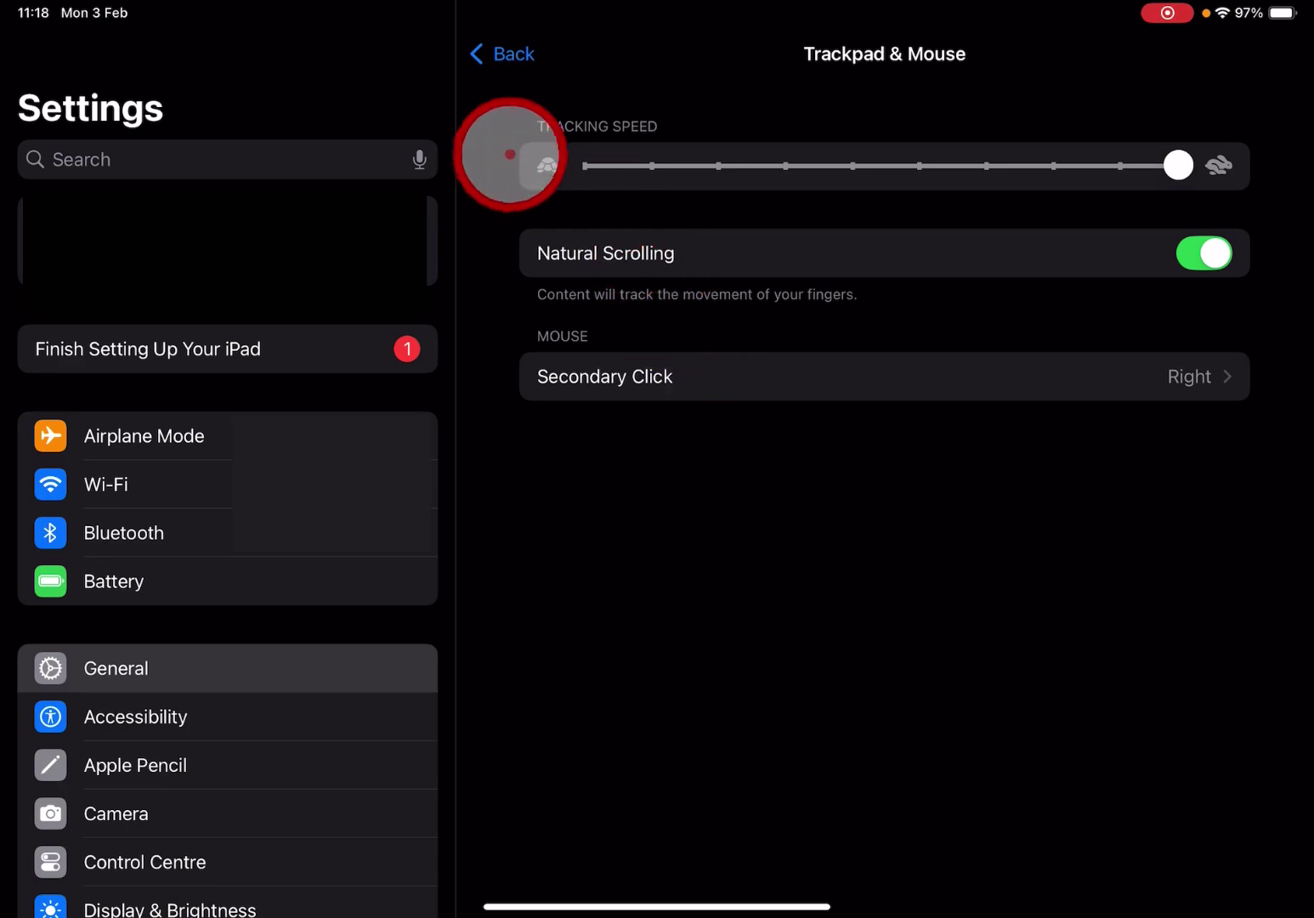
Step: Return to General, then open Accessibility and scroll to the Accessories section with Pointer Control
click(503, 53)
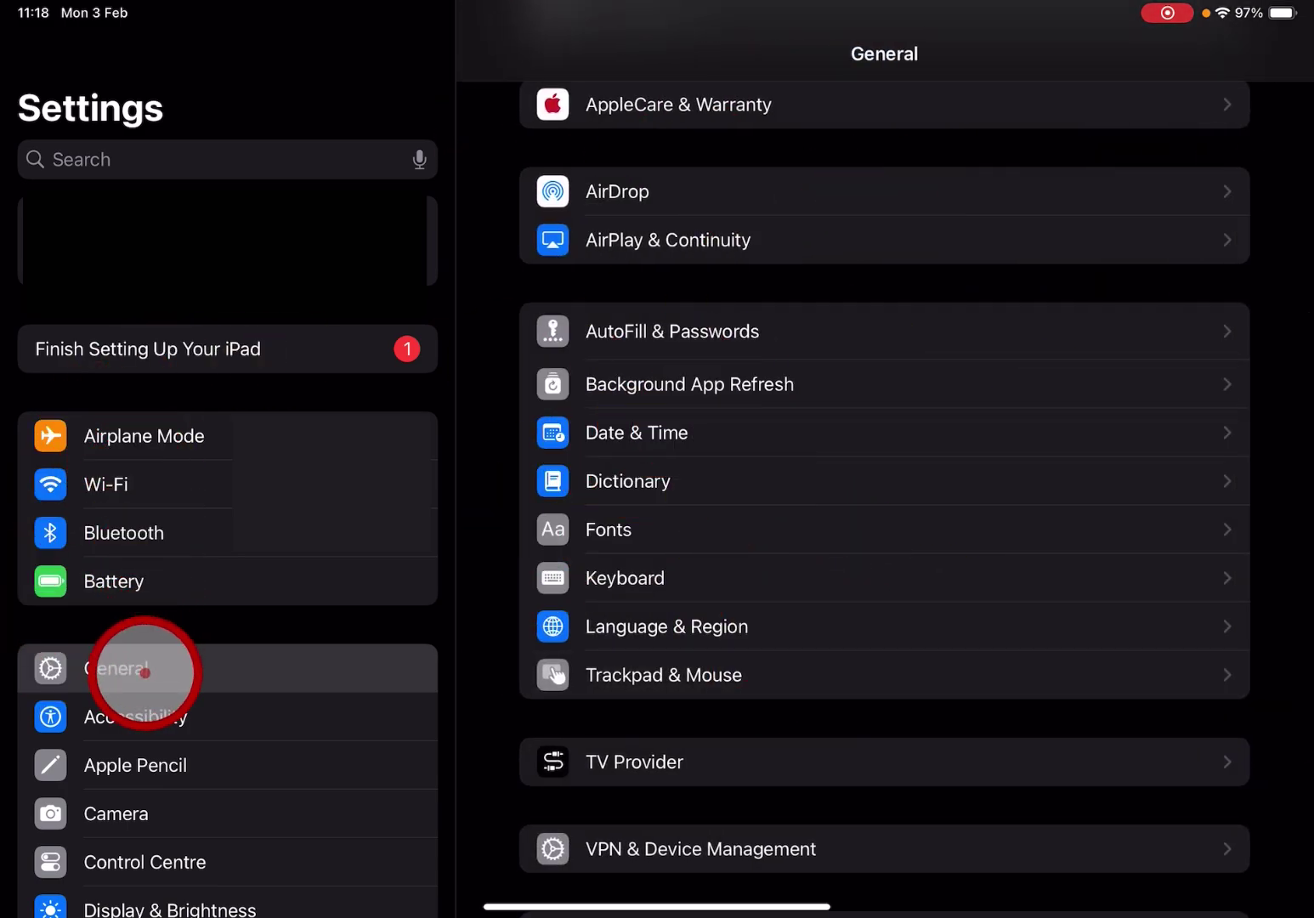
click(148, 716)
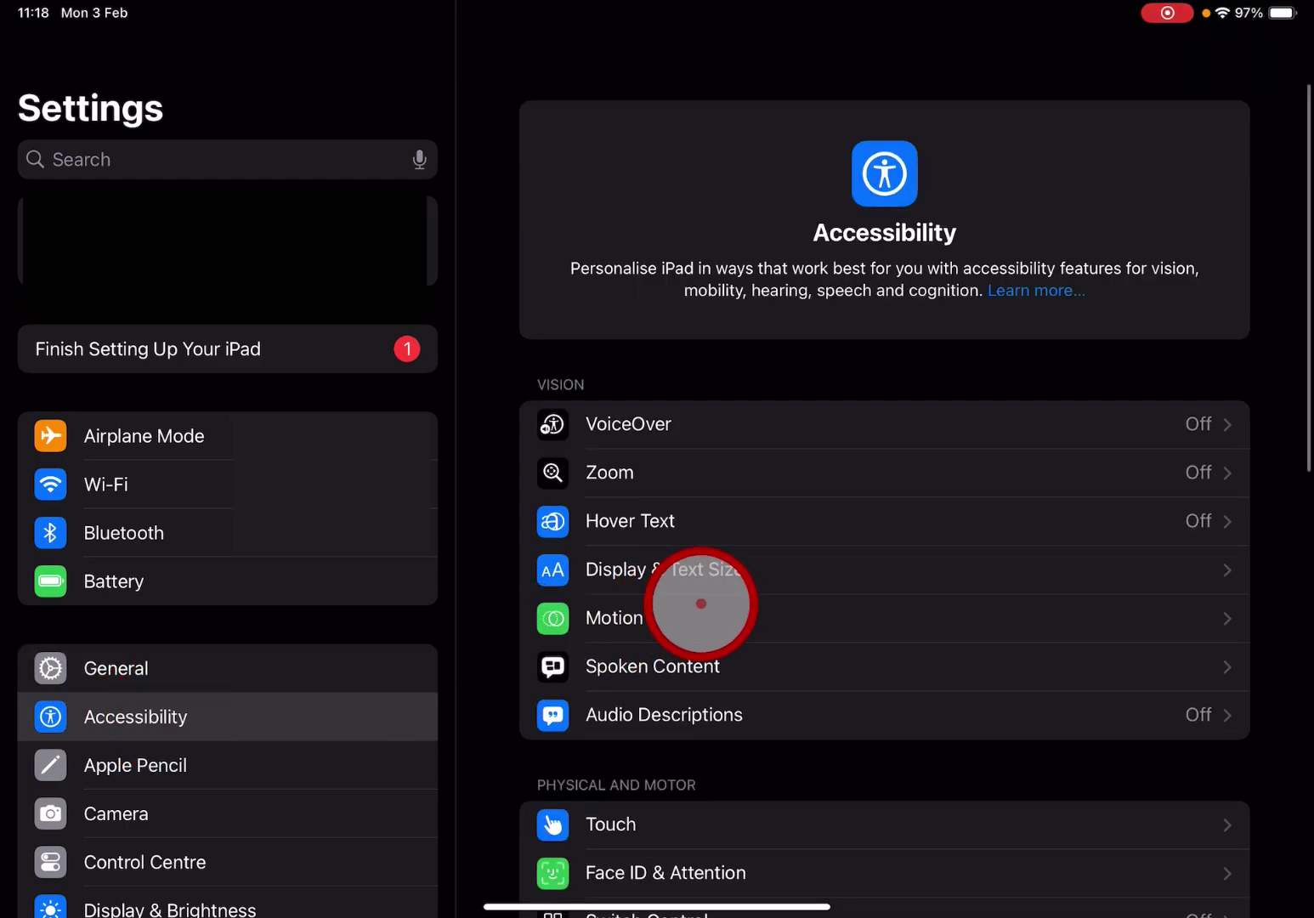
scroll(695, 607, down, 3)
scroll(695, 613, down, 2)
scroll(695, 613, down, 2)
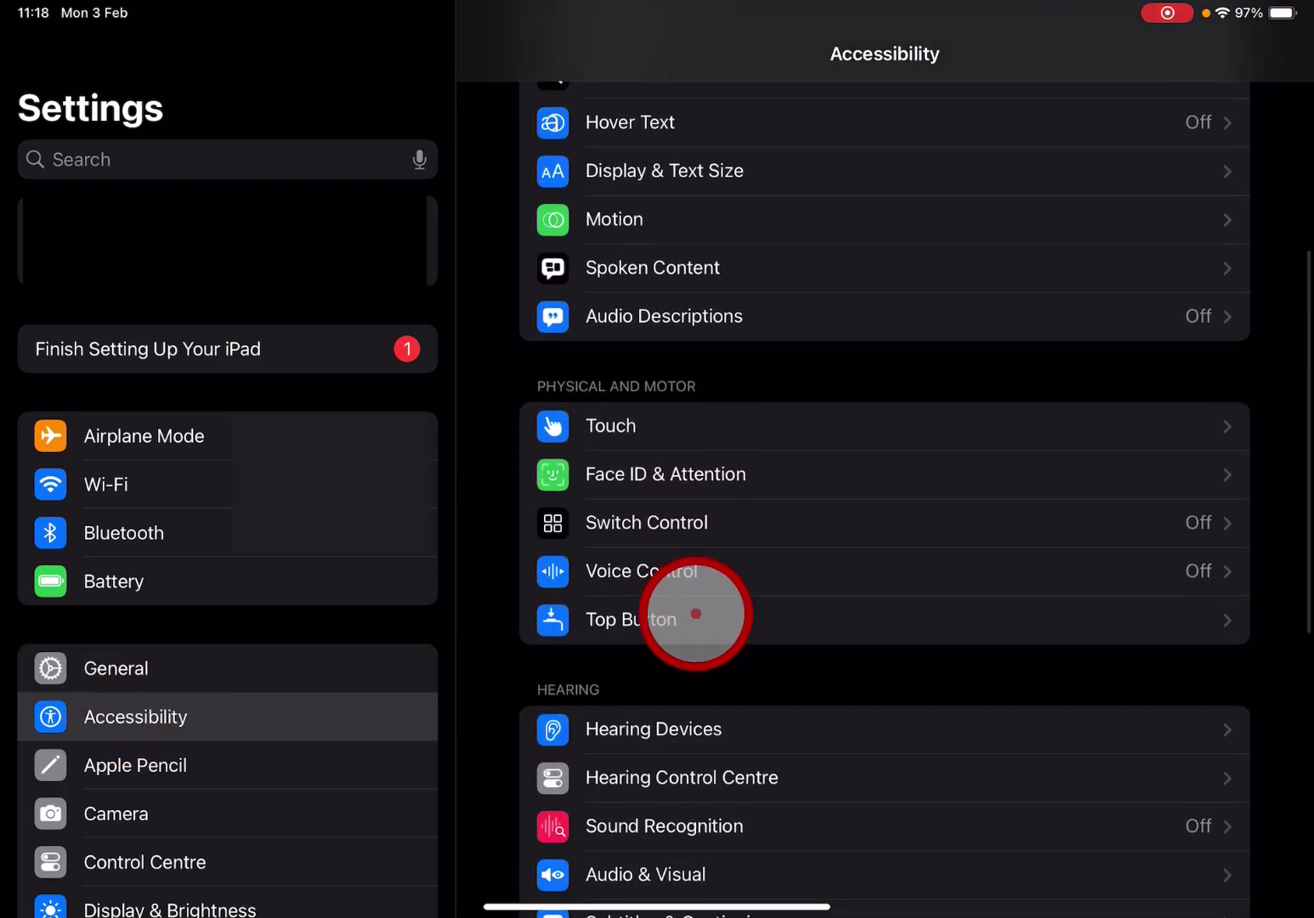
scroll(696, 613, down, 5)
scroll(695, 613, down, 5)
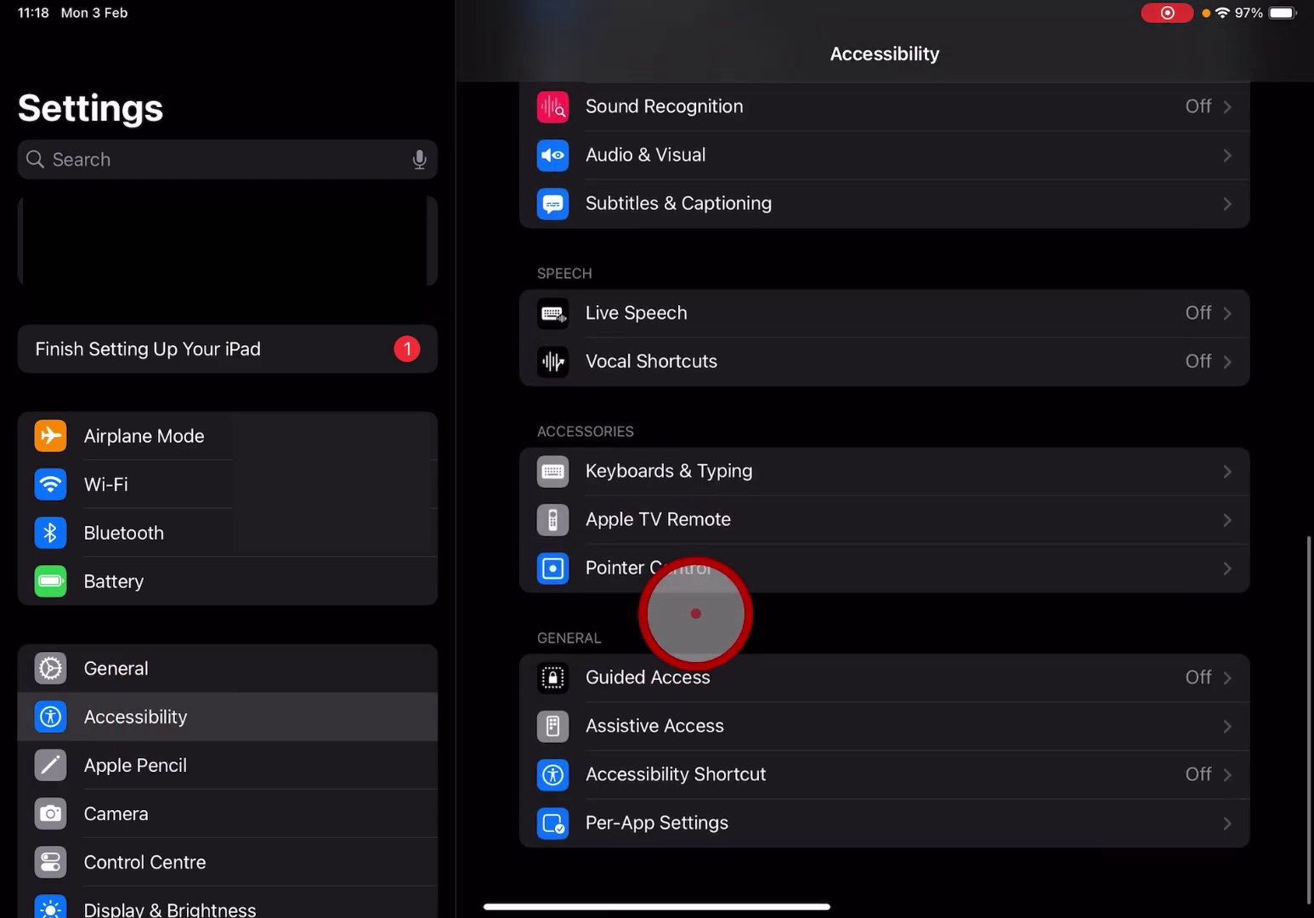
Step: In Pointer Control, make the pointer smaller and turn off Automatically Hide Pointer
click(633, 577)
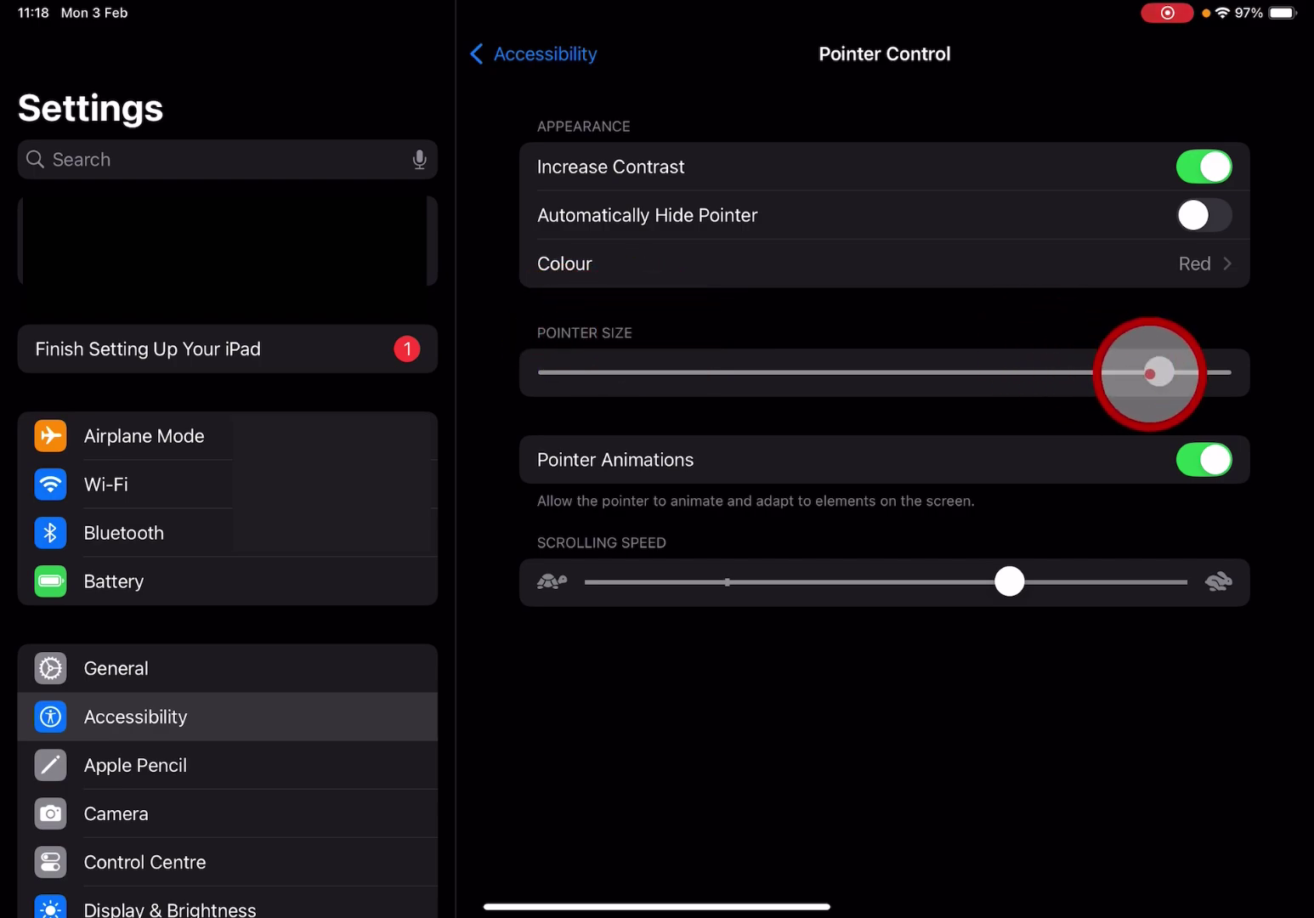
drag(1154, 372, 686, 404)
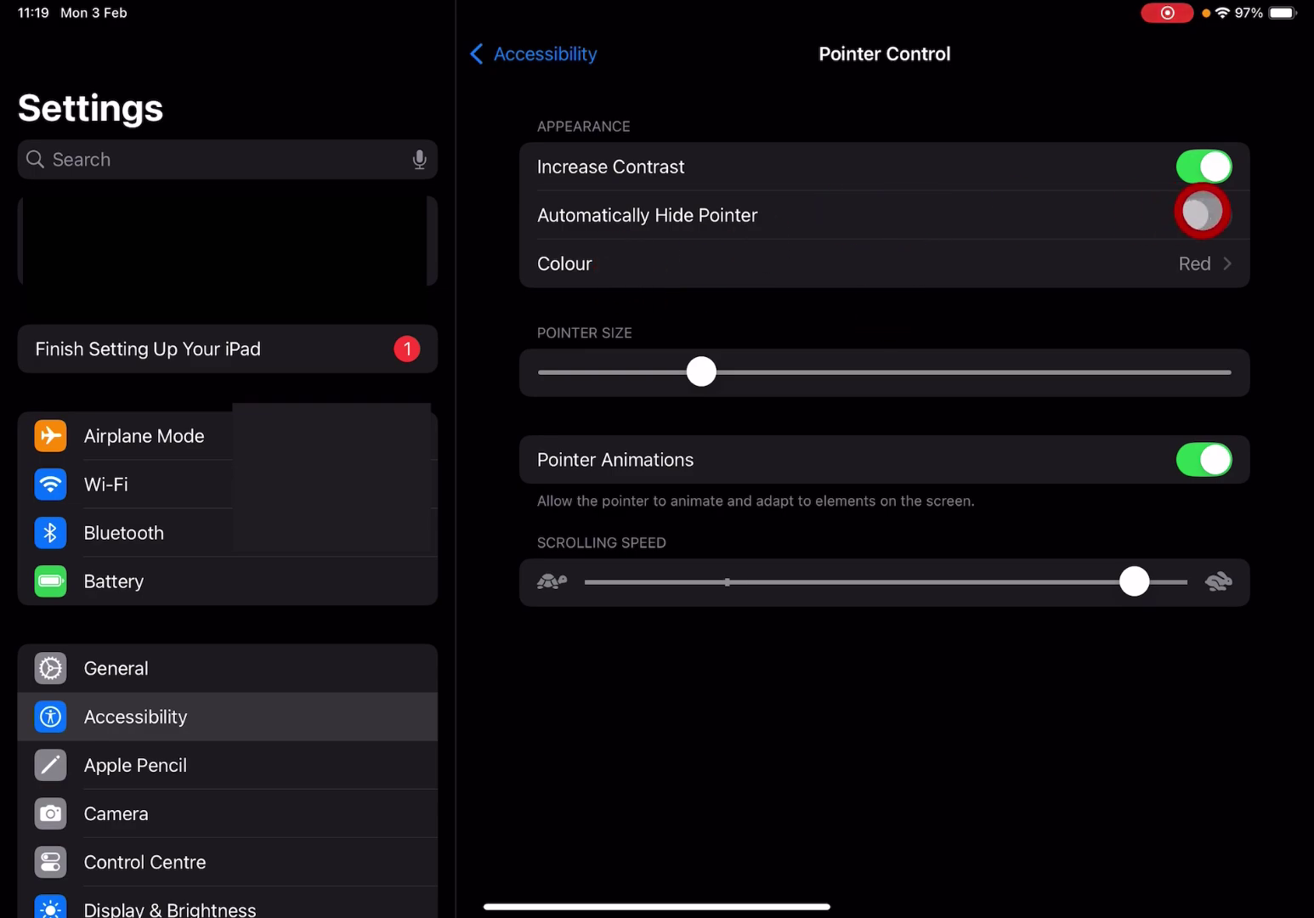
click(1202, 212)
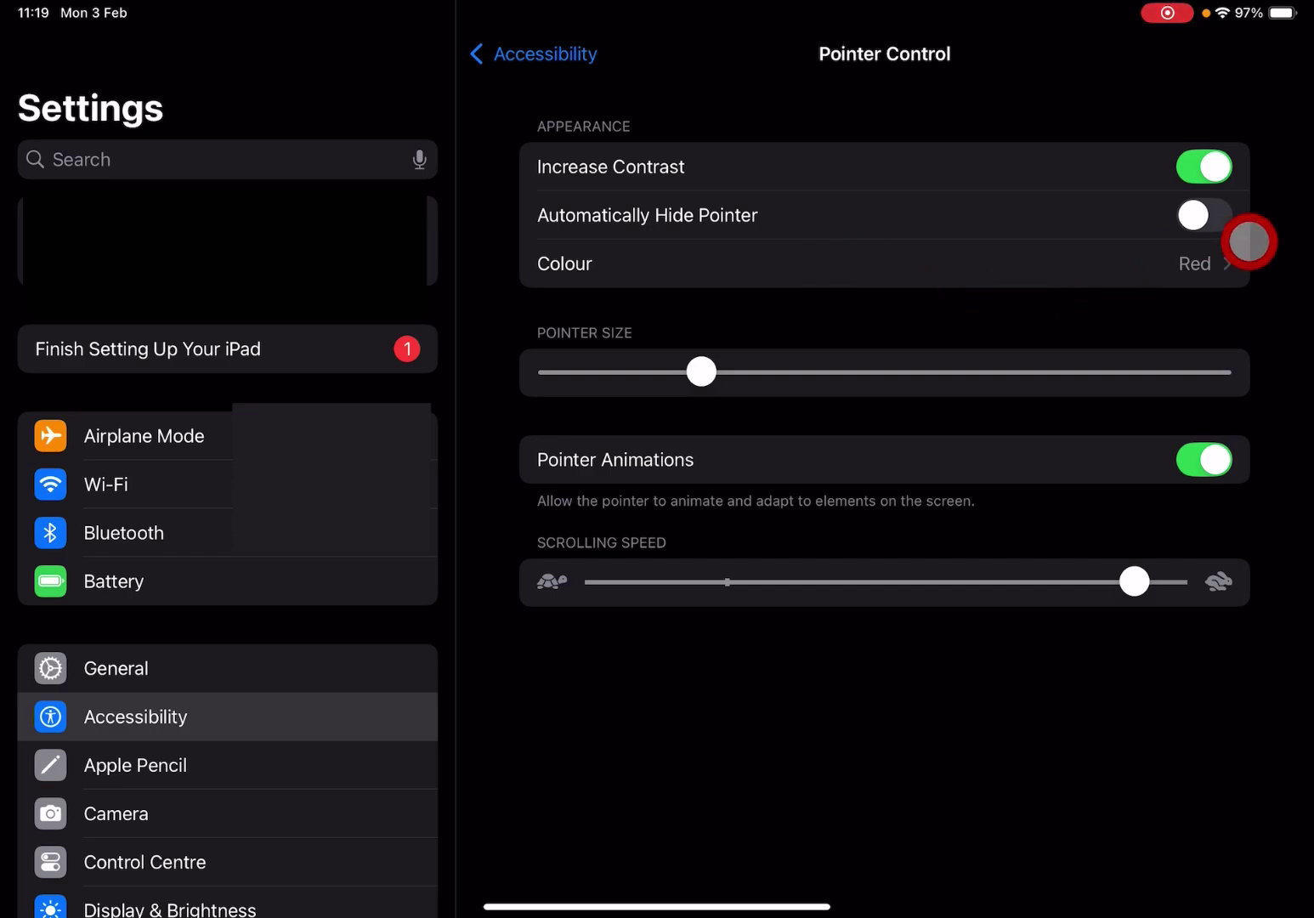
Step: In the pointer Colour options, try no border, a thinner border, white and blue
click(1203, 259)
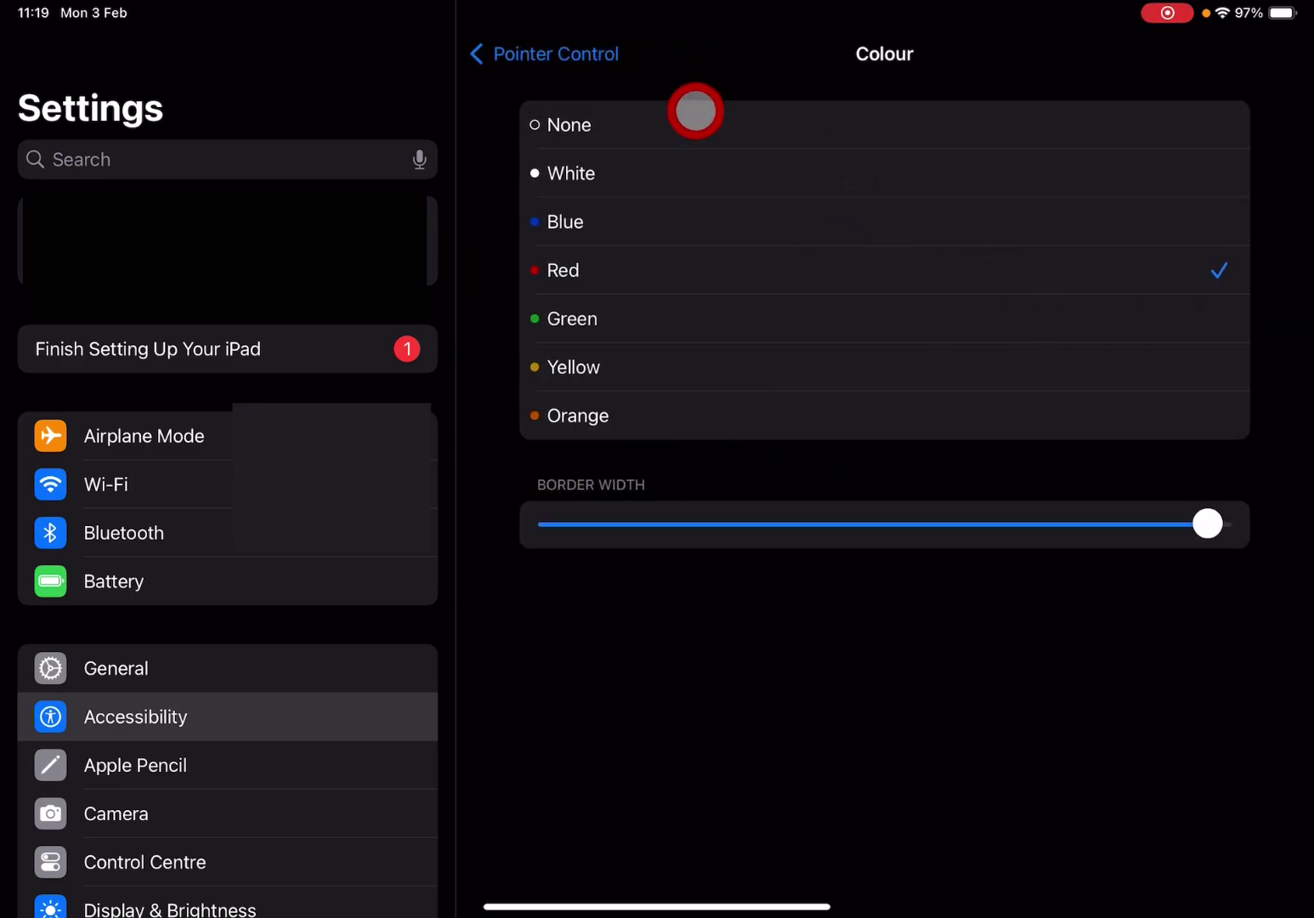
click(695, 111)
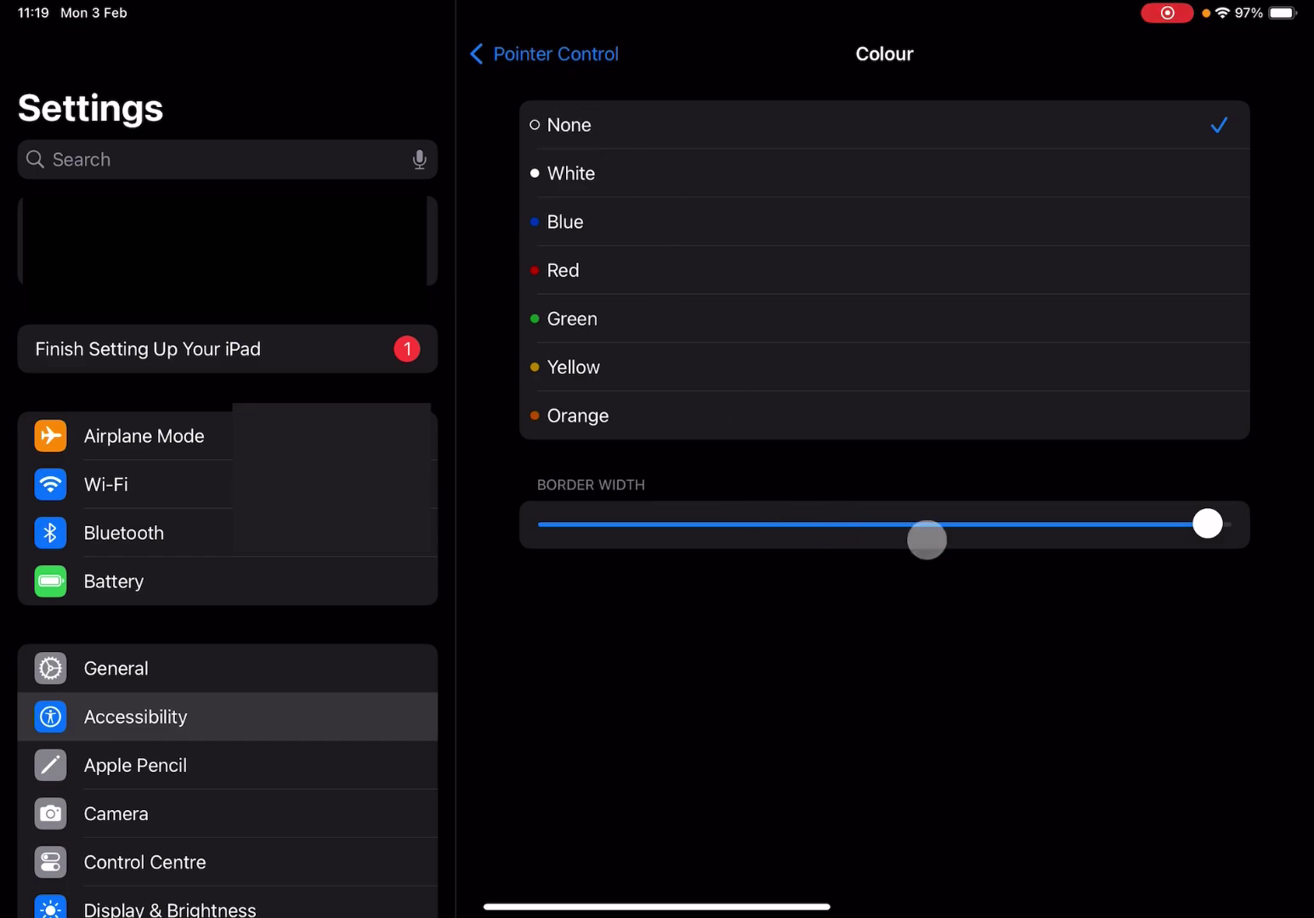
mouse_move(1194, 525)
mouse_down()
mouse_move(777, 525)
mouse_move(1193, 524)
mouse_up()
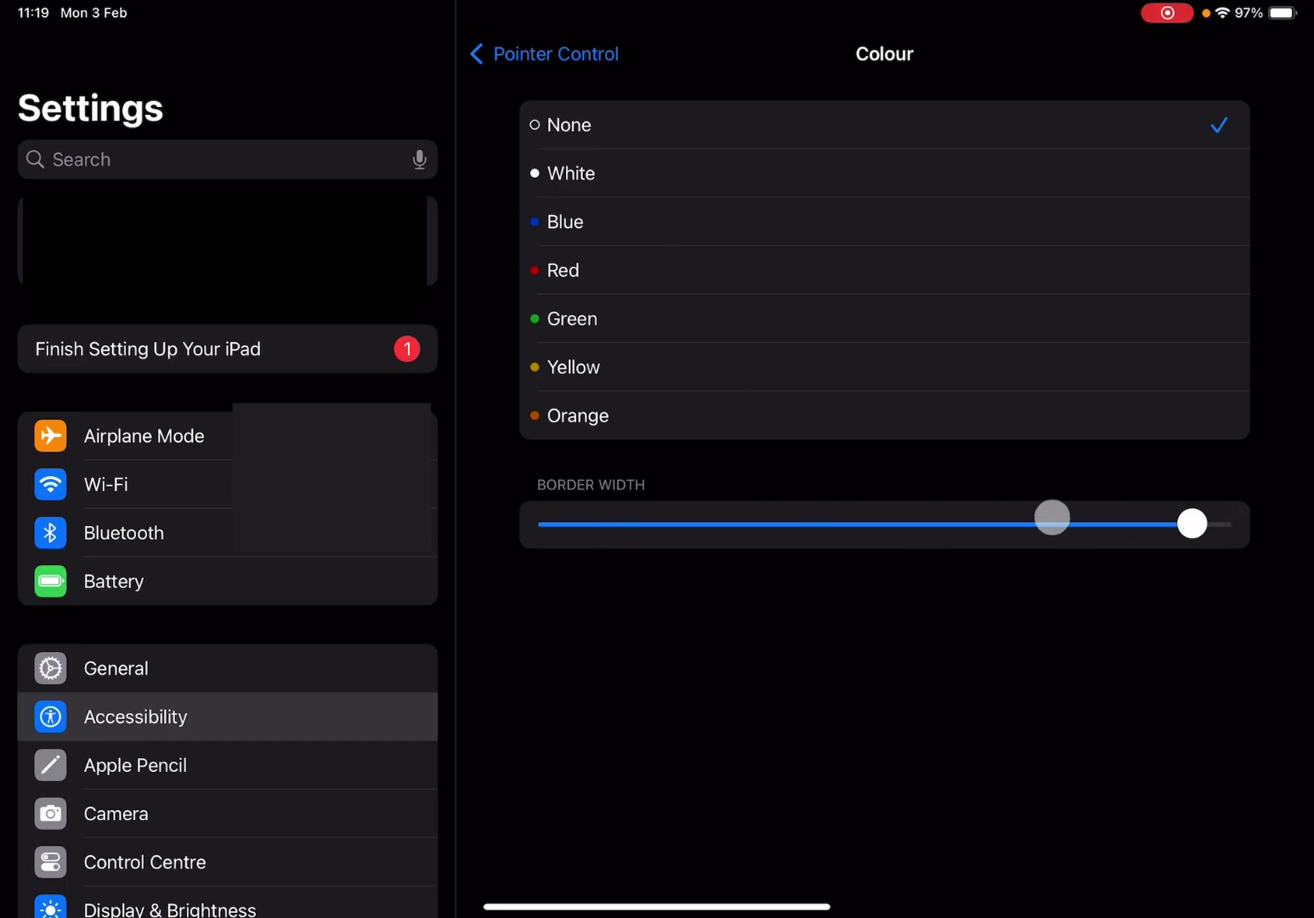
click(613, 169)
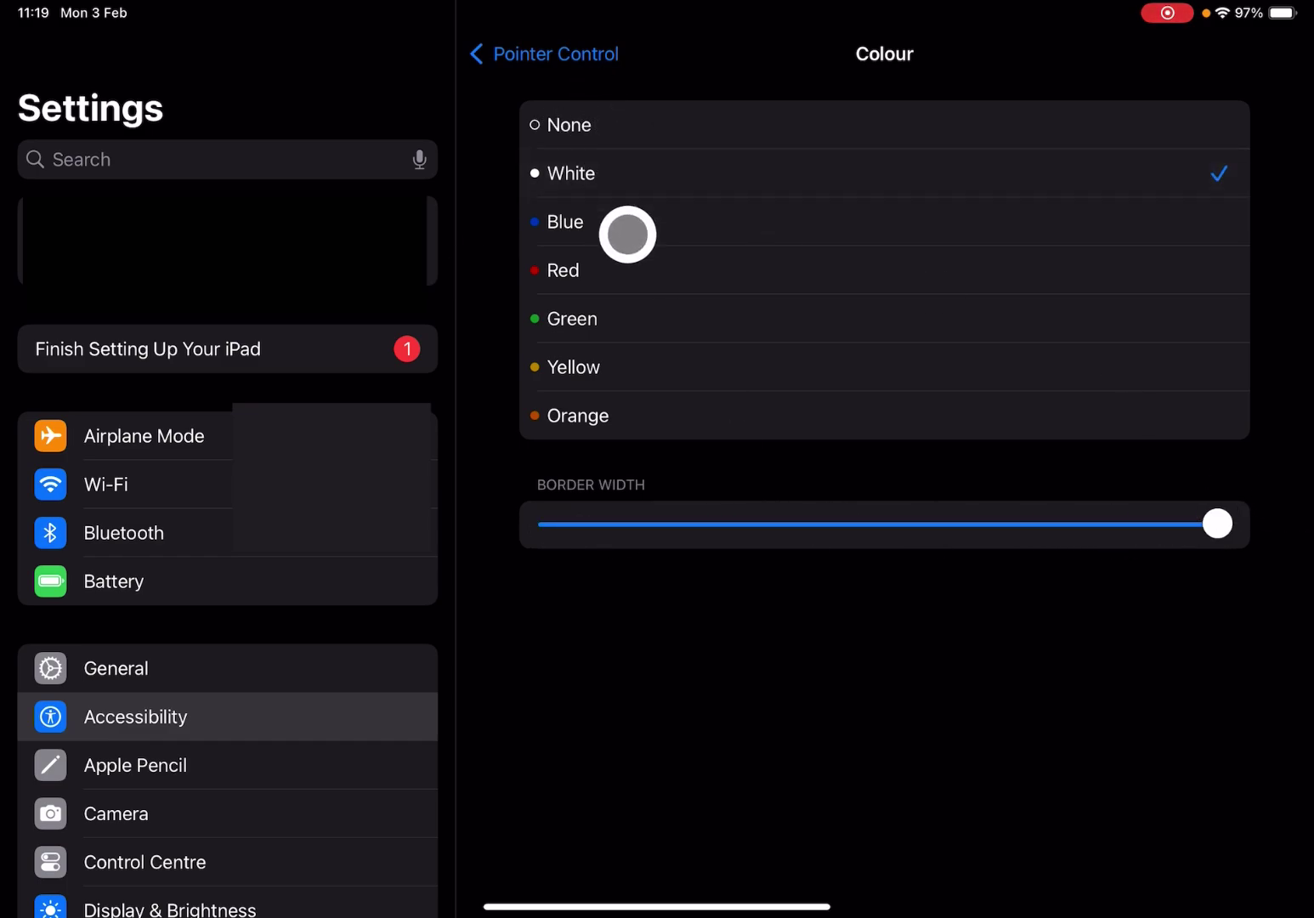
click(627, 222)
Step: Settle on Red after trying green, yellow and orange, and thin the border to a third
click(641, 271)
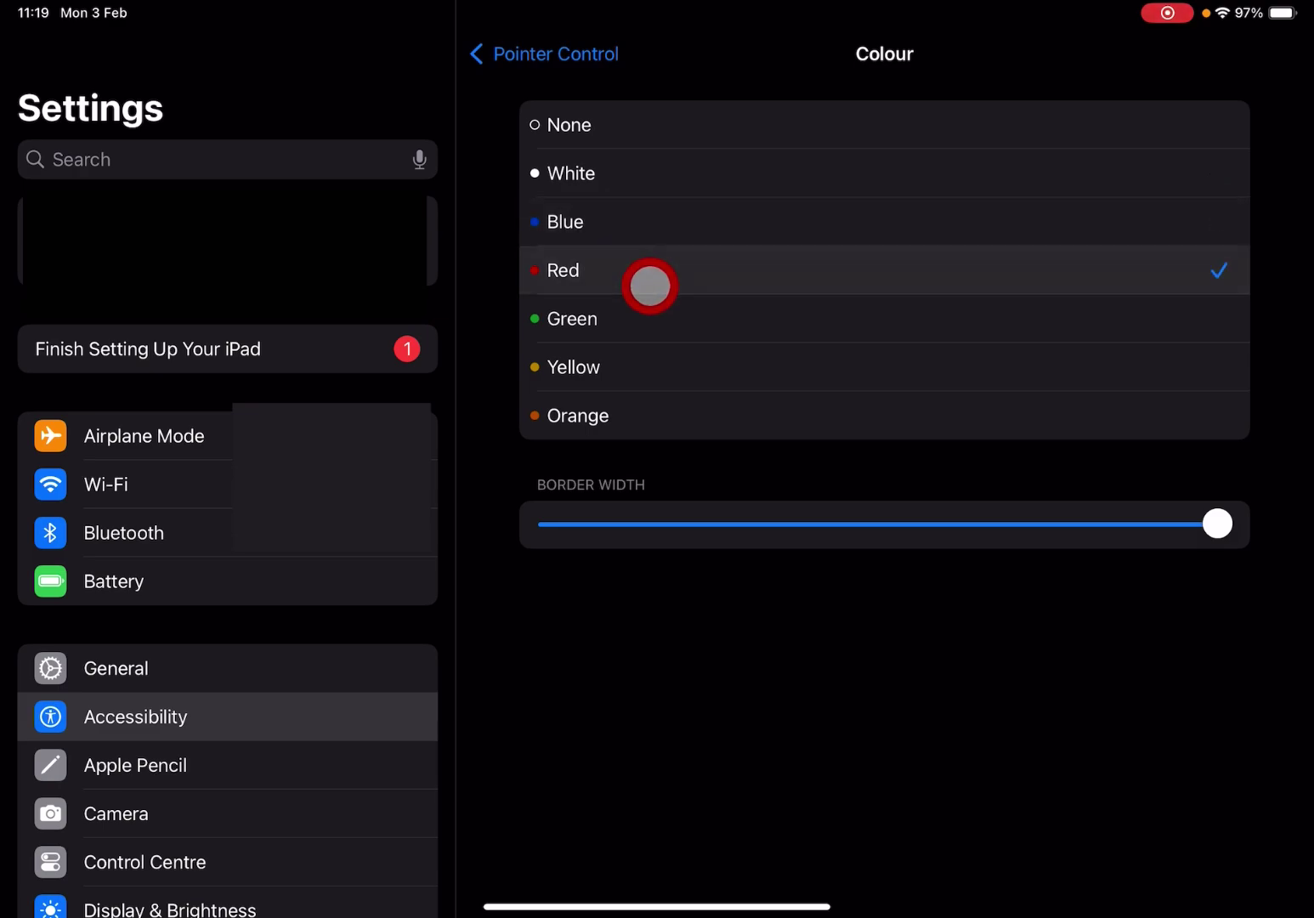
click(644, 323)
click(646, 366)
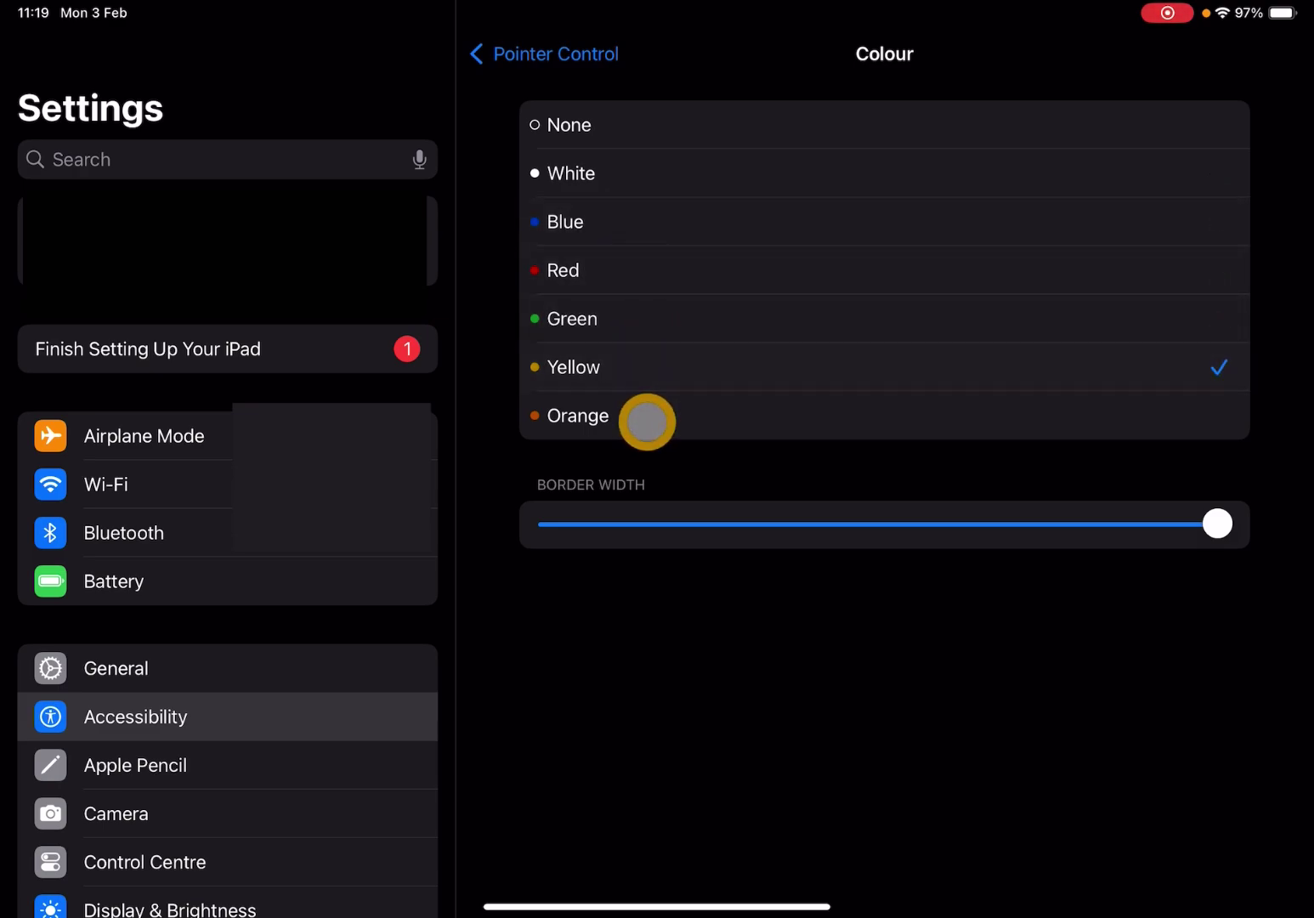
click(646, 426)
click(637, 273)
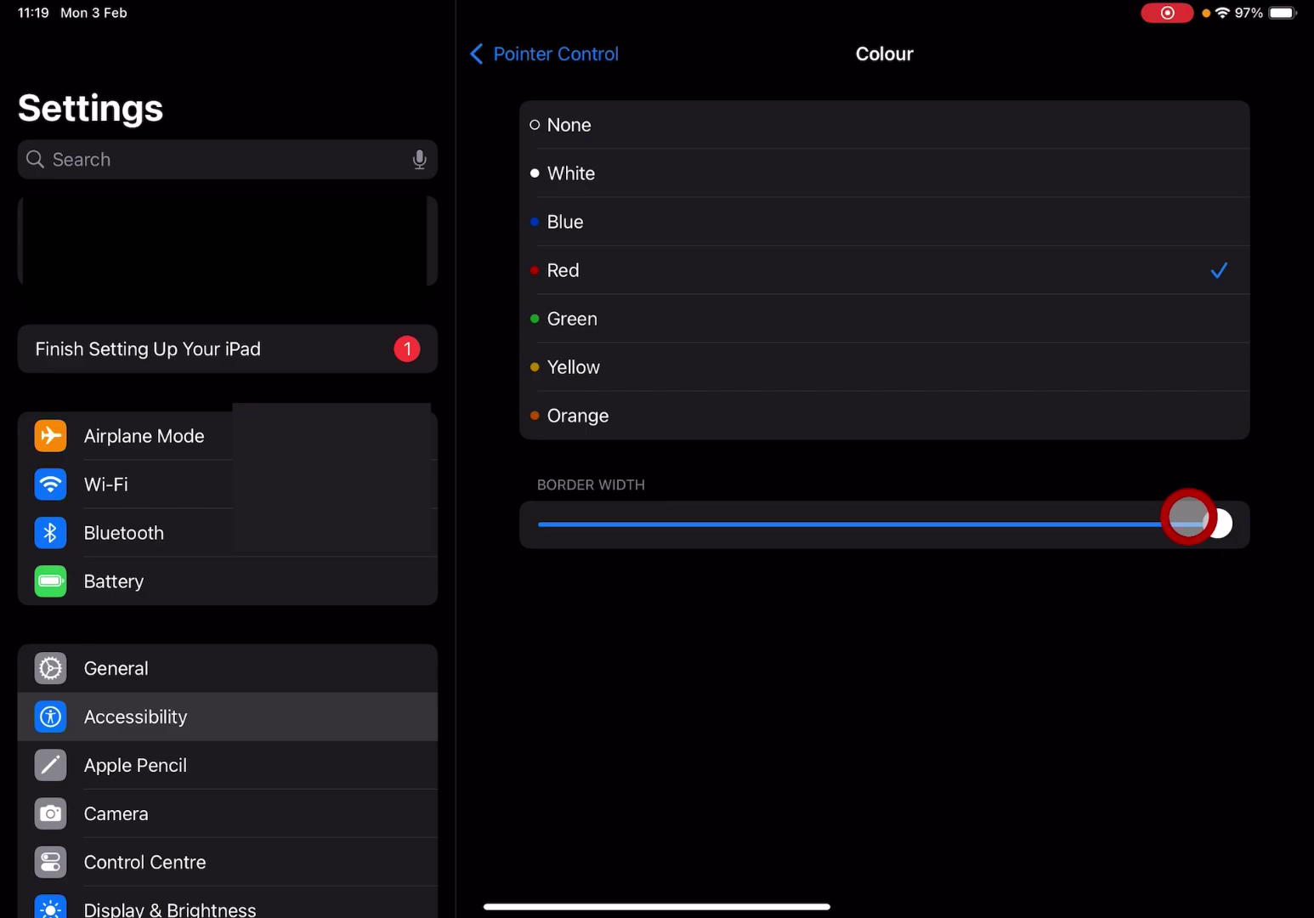
drag(1207, 525, 745, 531)
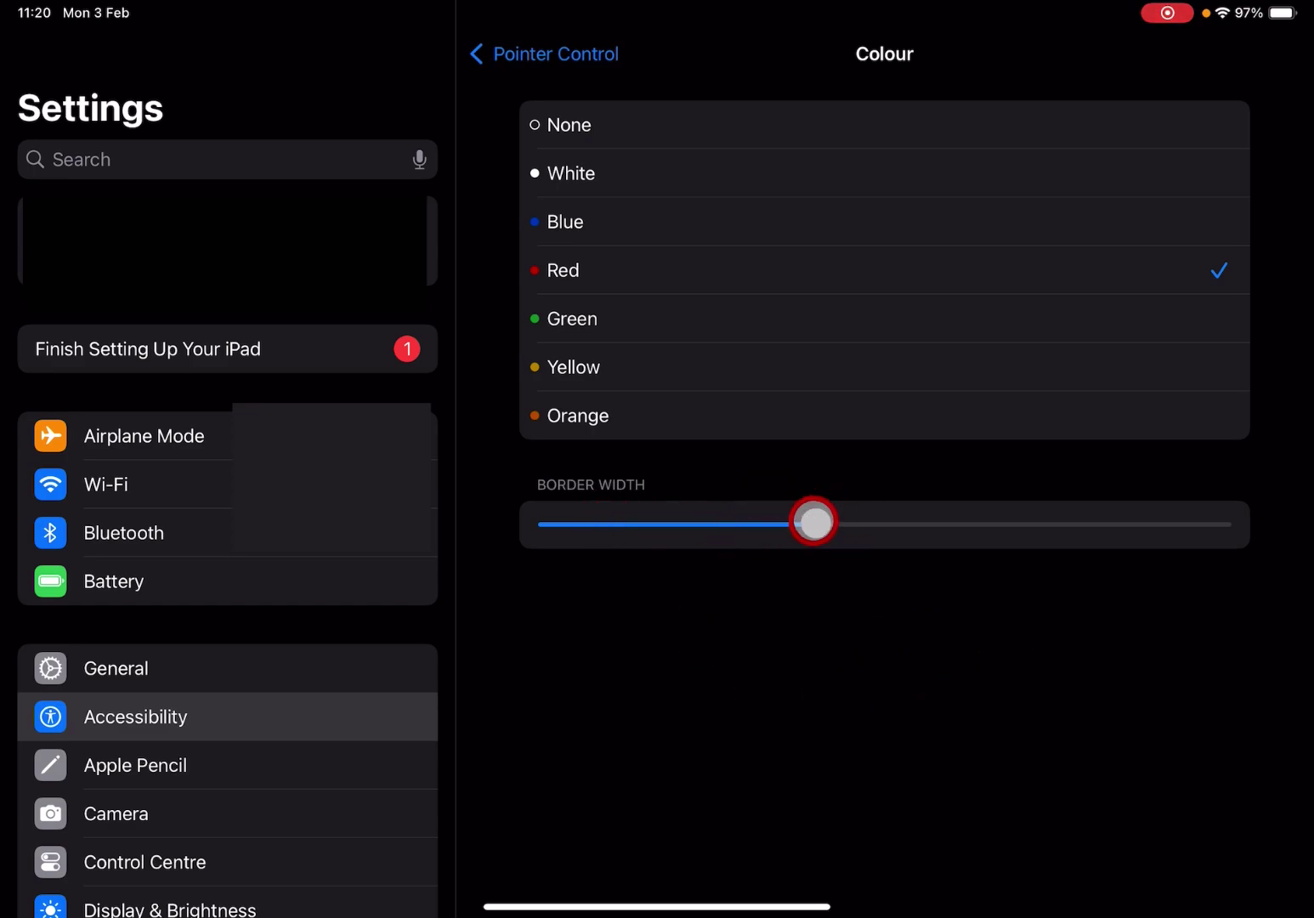
click(535, 54)
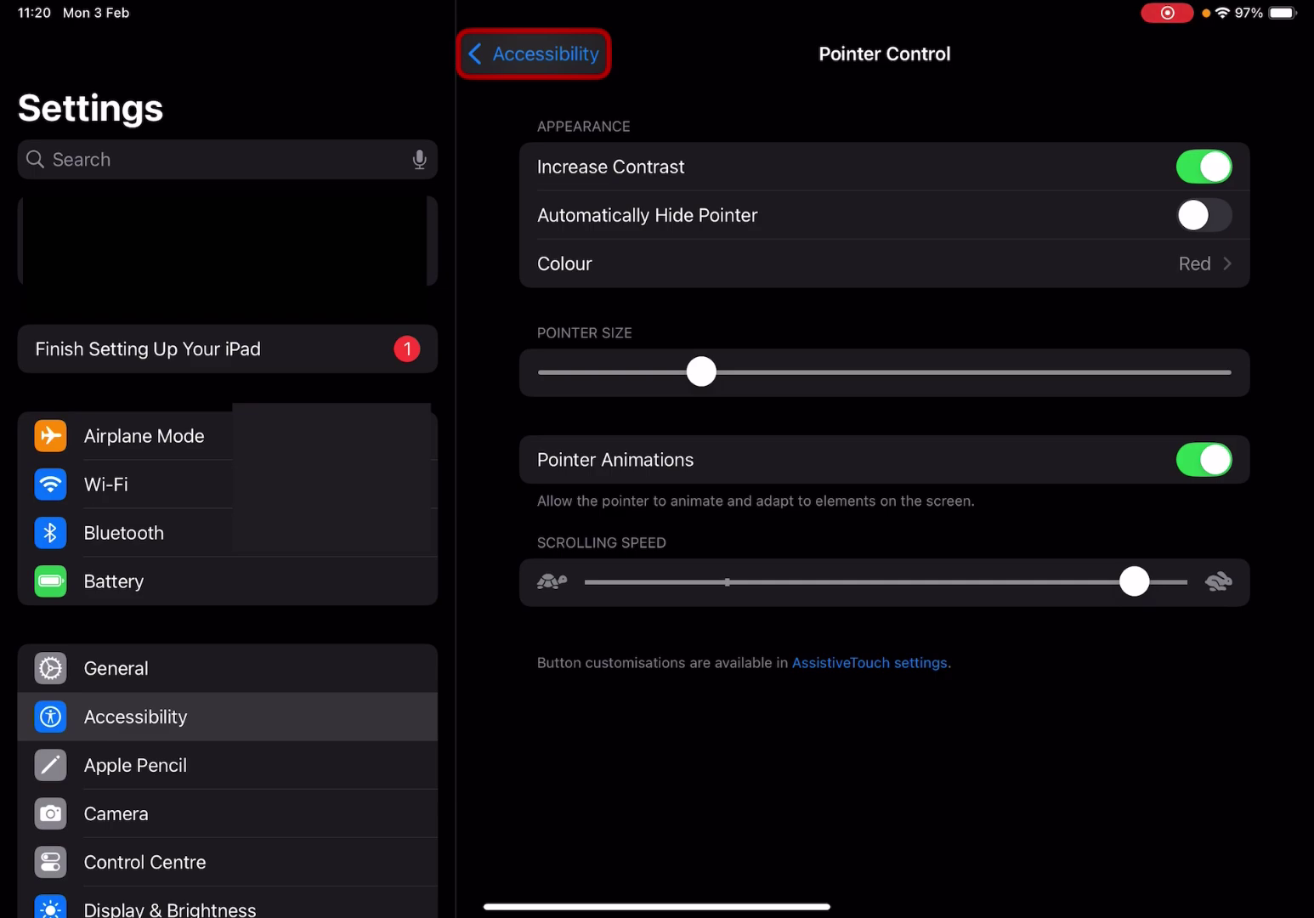
click(533, 54)
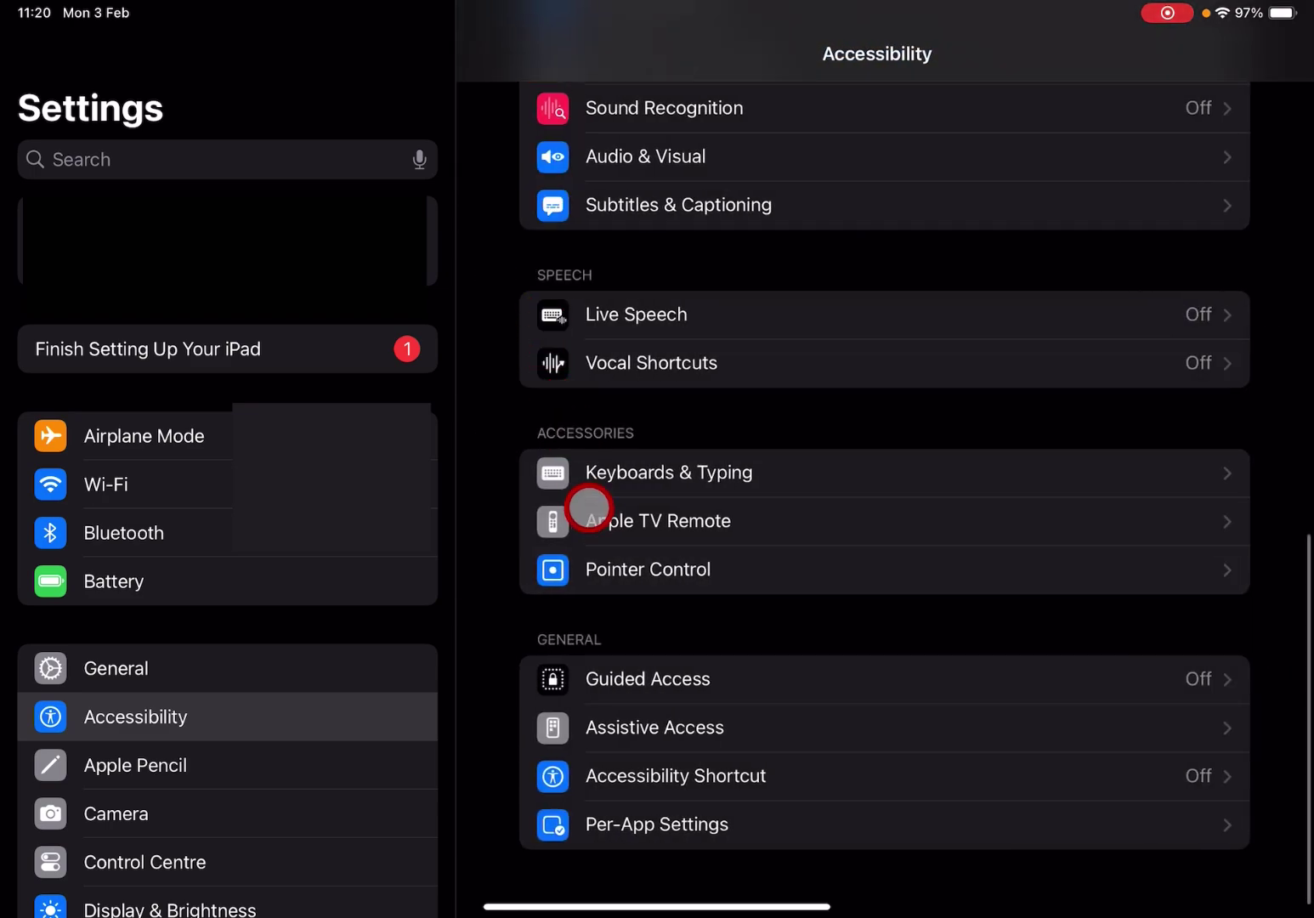
click(628, 567)
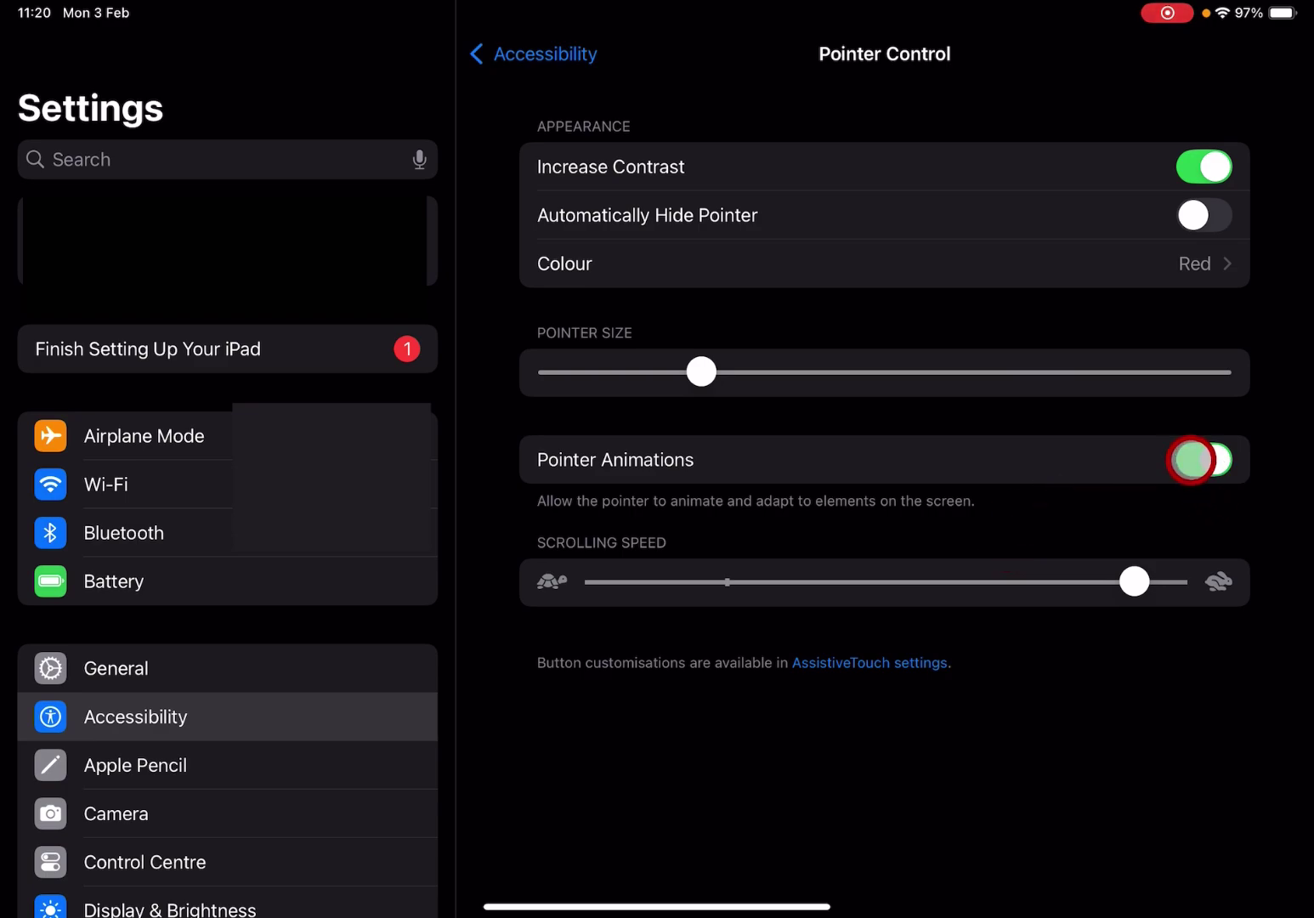
click(1191, 460)
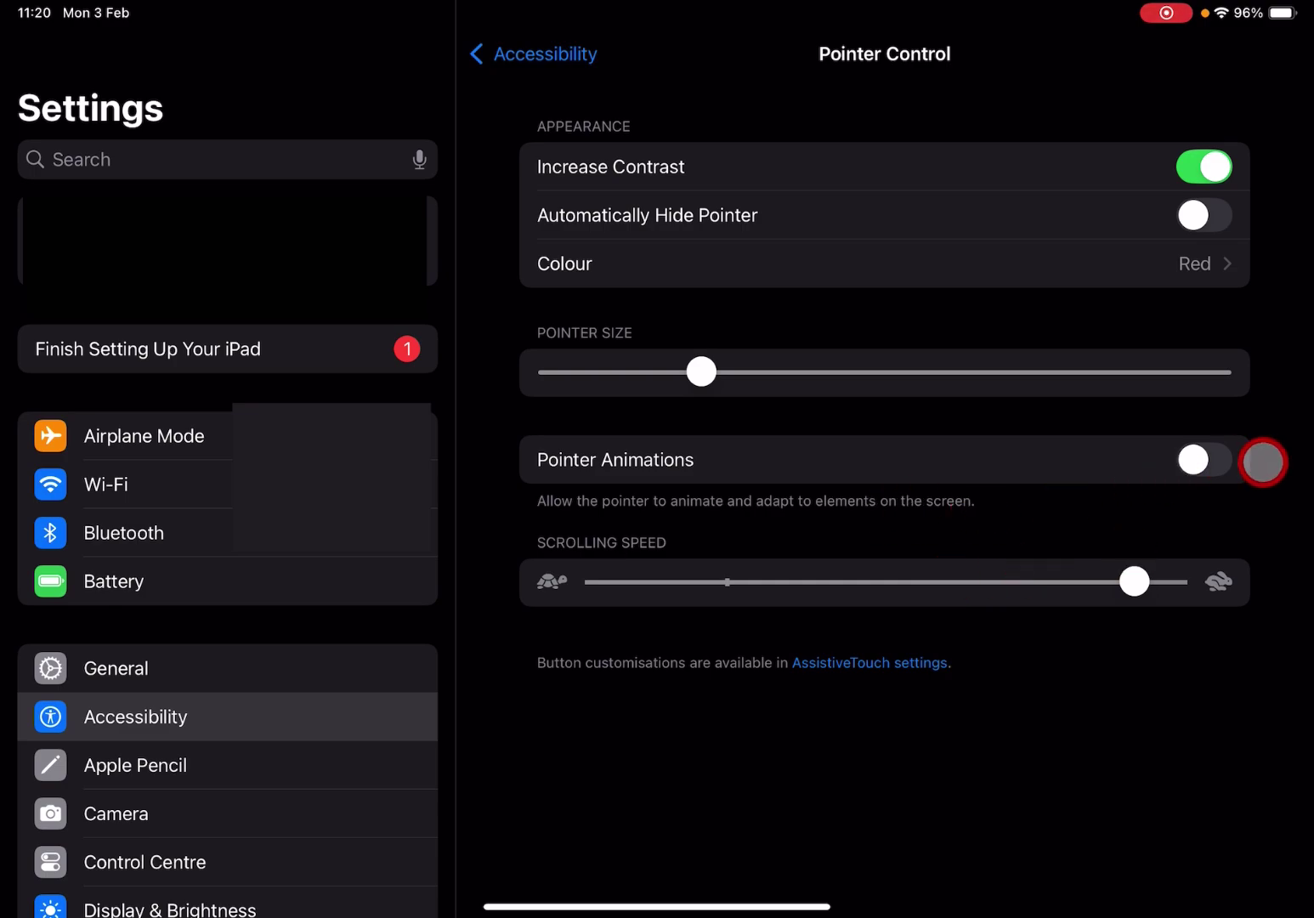
click(1210, 462)
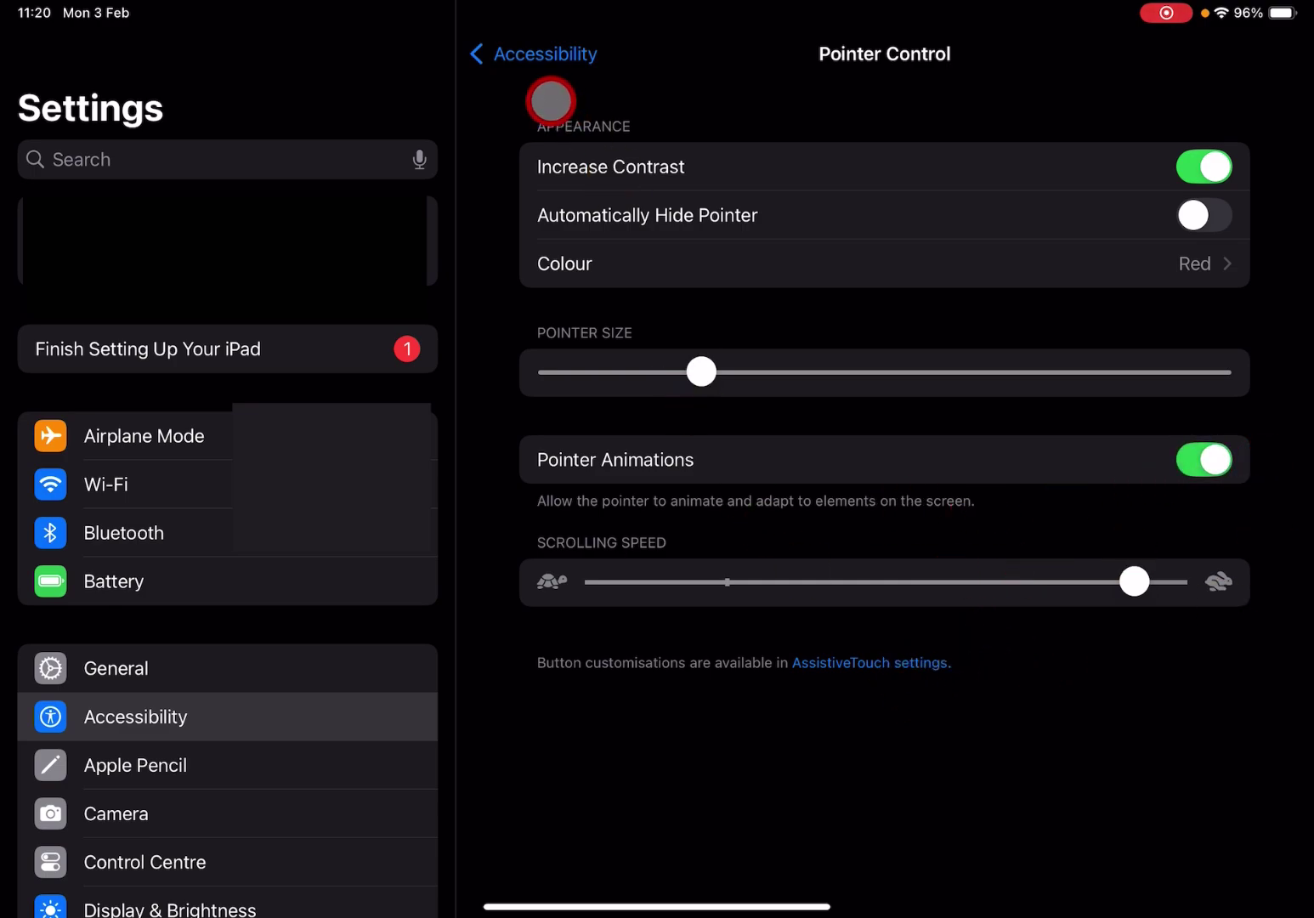
Step: Go back from Pointer Control to the Accessibility list and scroll through it
click(532, 54)
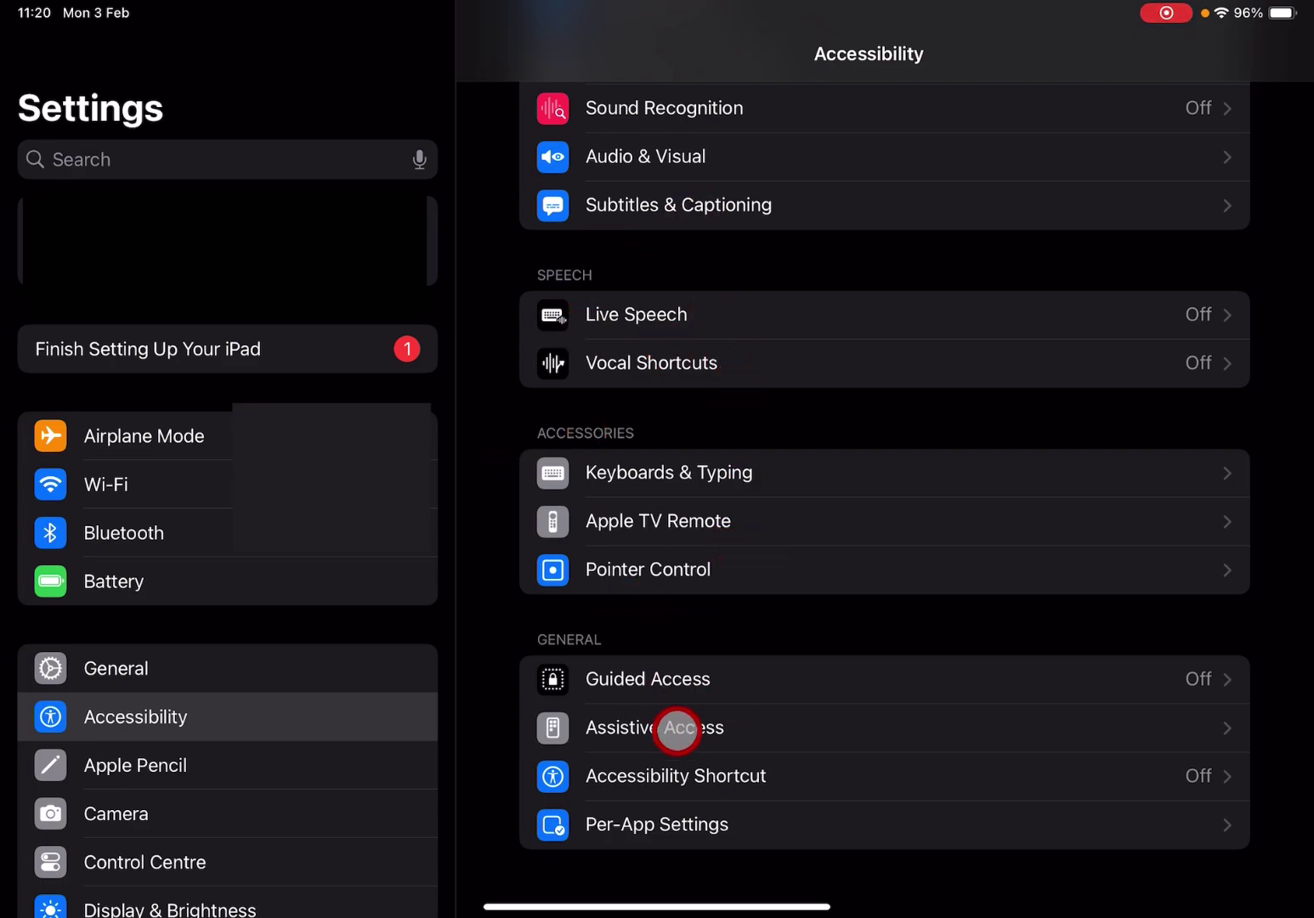
scroll(839, 505, up, 3)
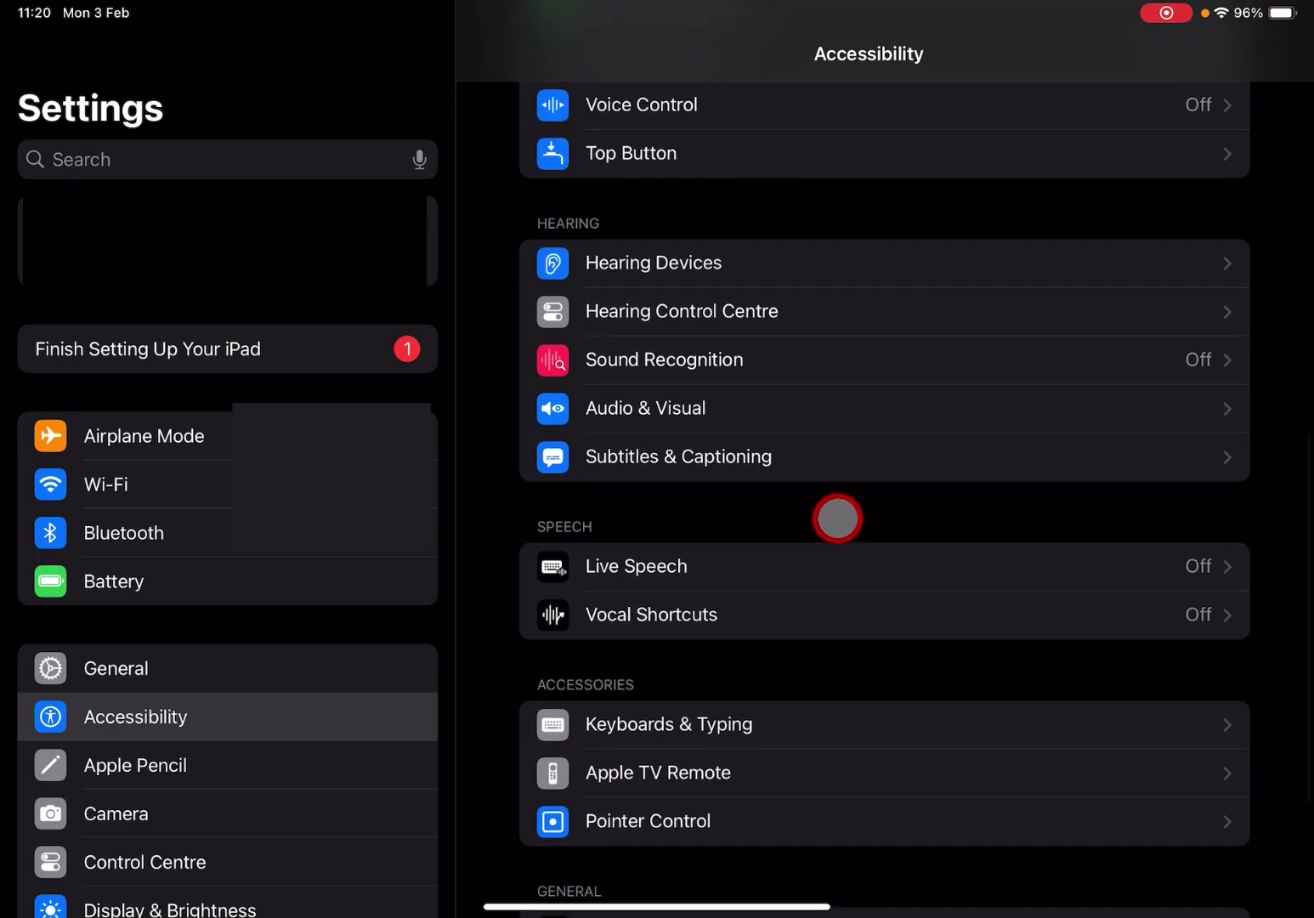
scroll(837, 513, down, 4)
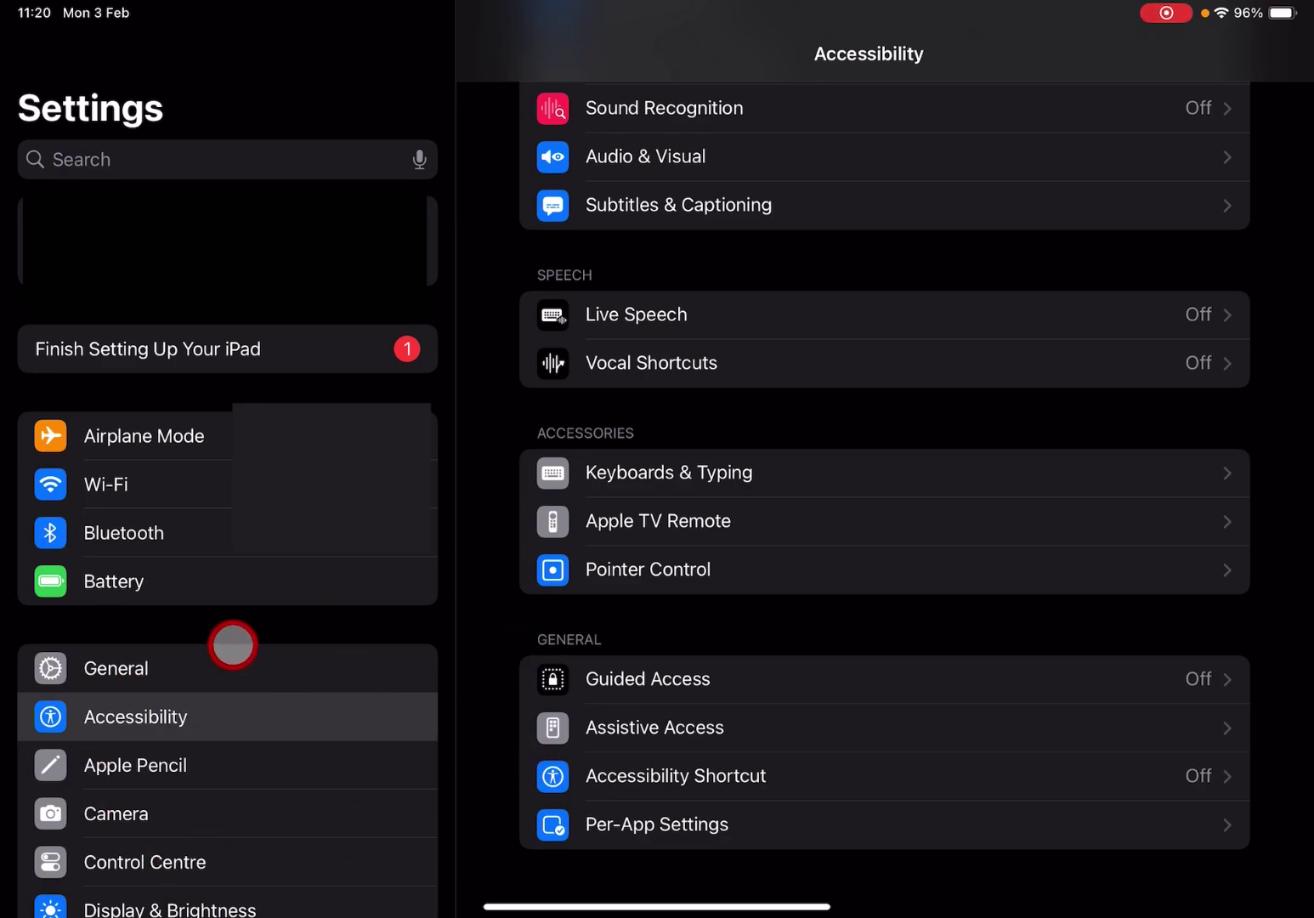
Step: Show the main Accessibility page from the sidebar, scrolled back to the Vision options
click(233, 648)
click(191, 711)
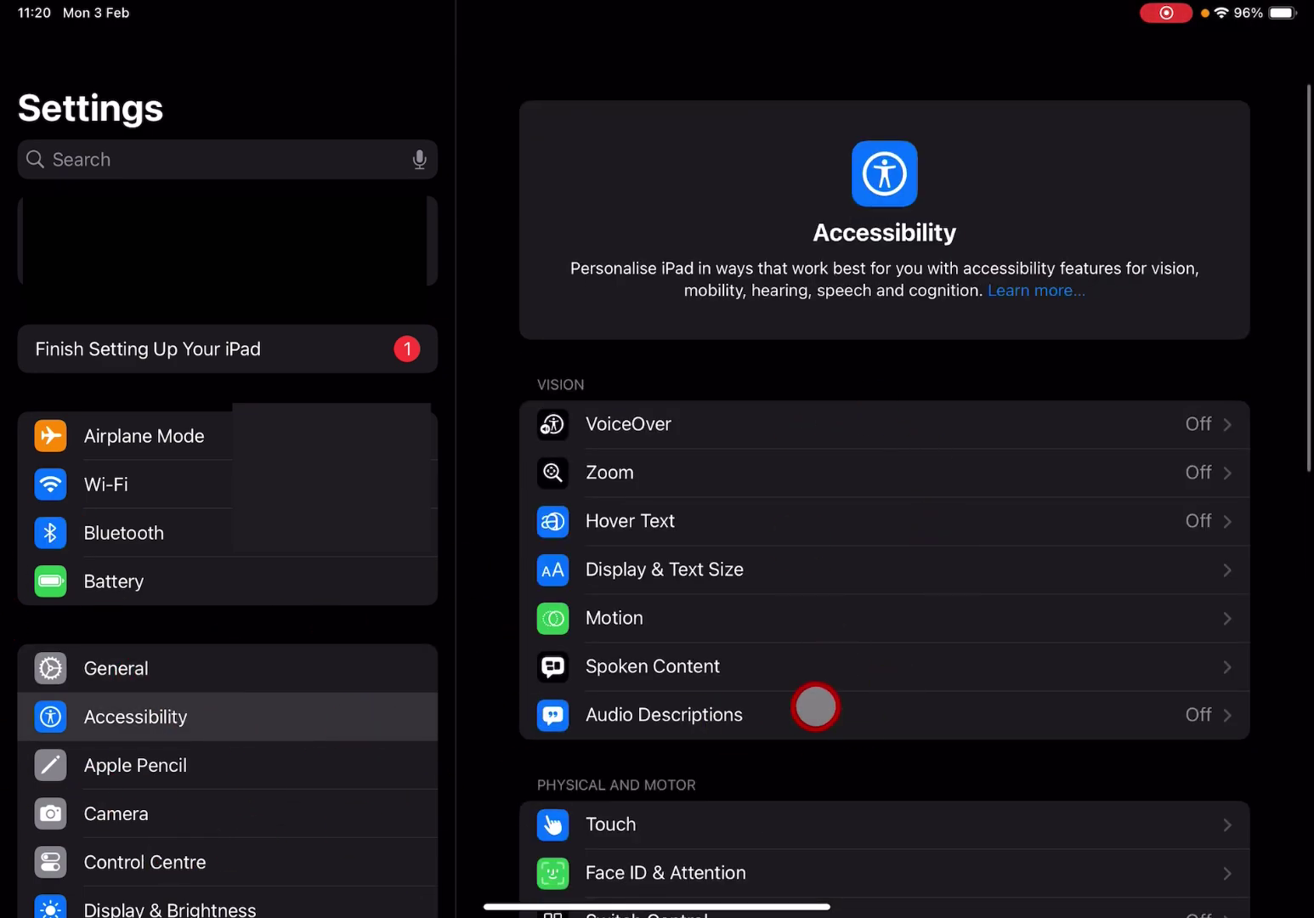
scroll(778, 638, down, 5)
scroll(778, 638, down, 5)
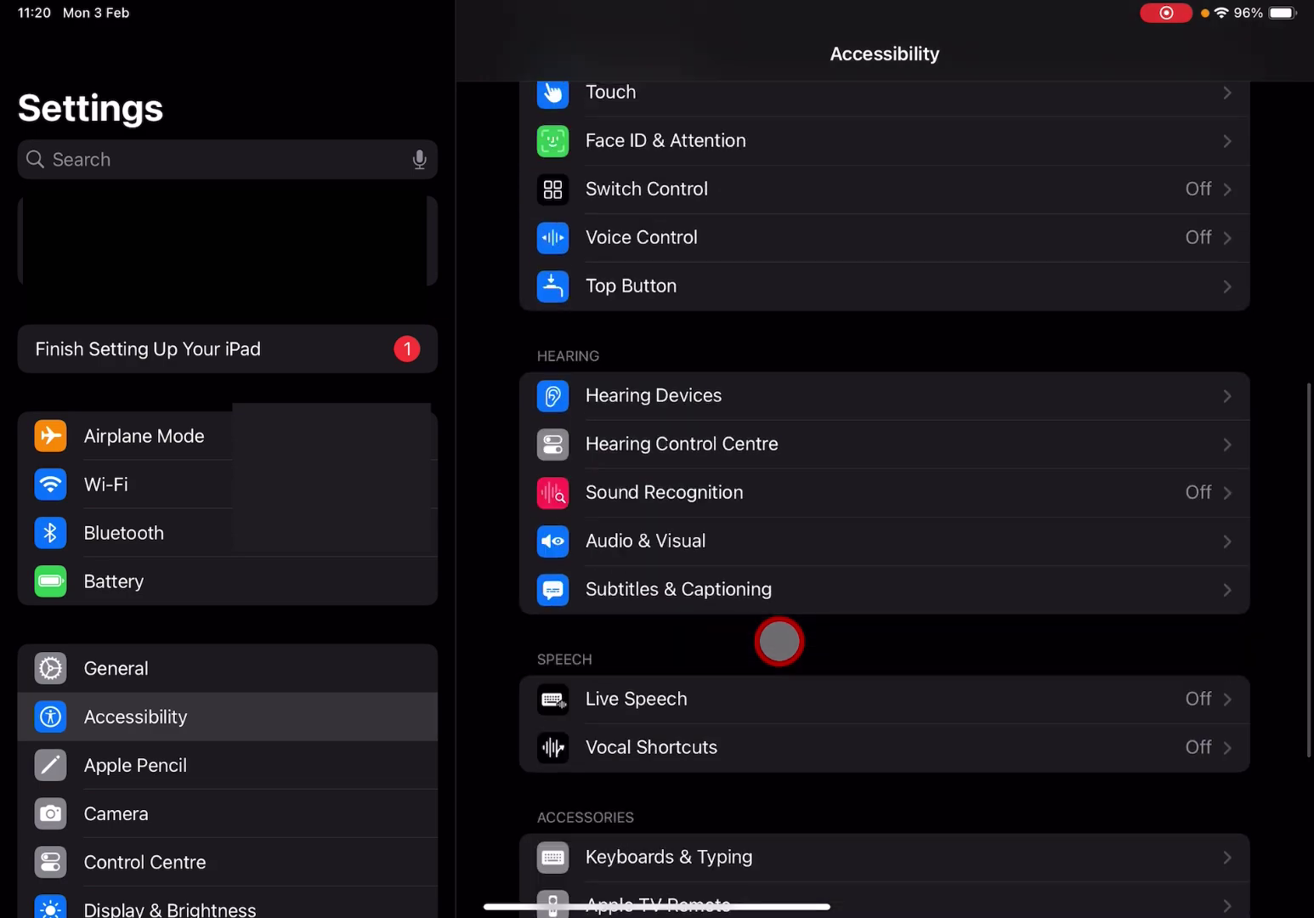
scroll(825, 540, up, 5)
scroll(823, 540, up, 4)
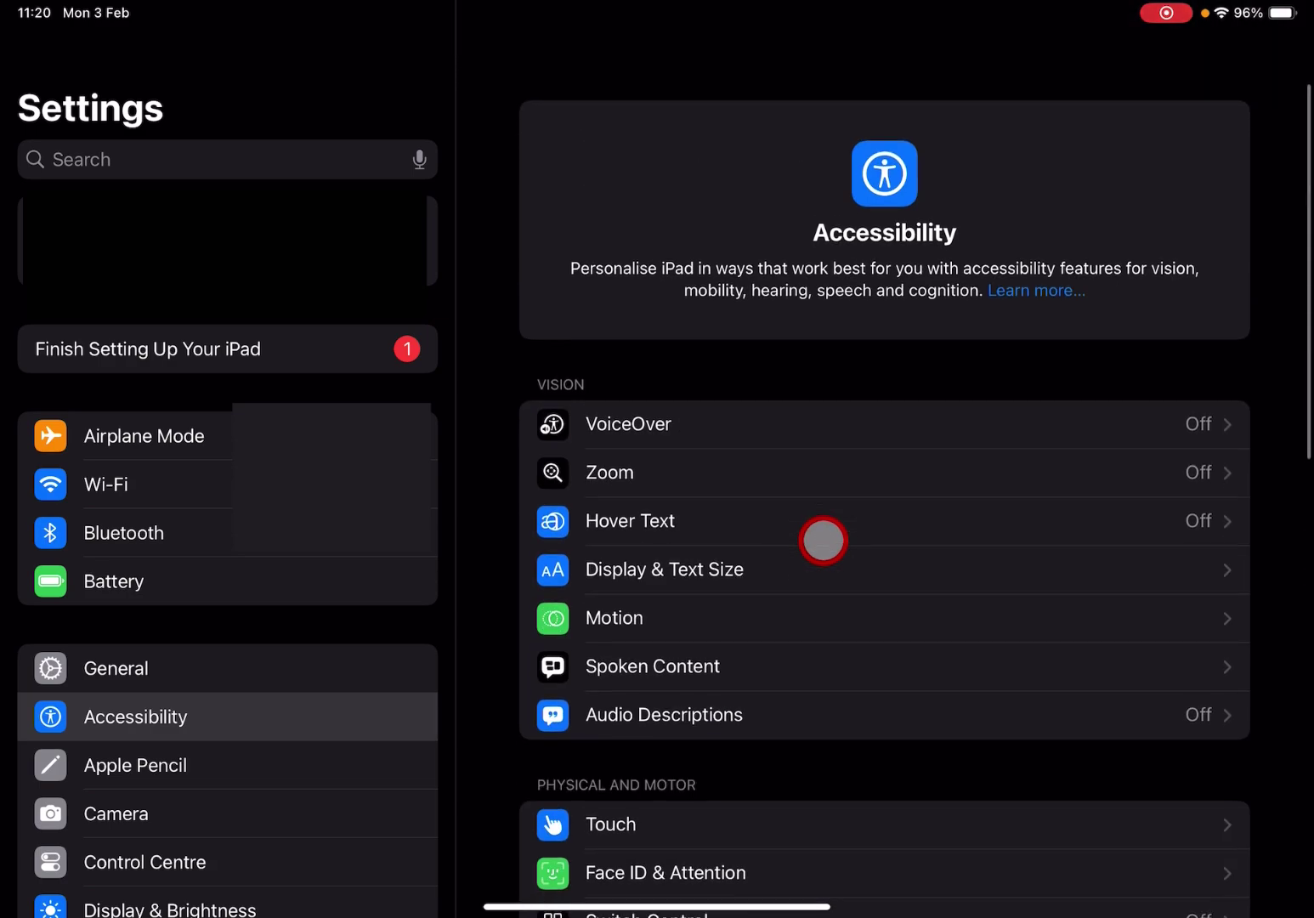